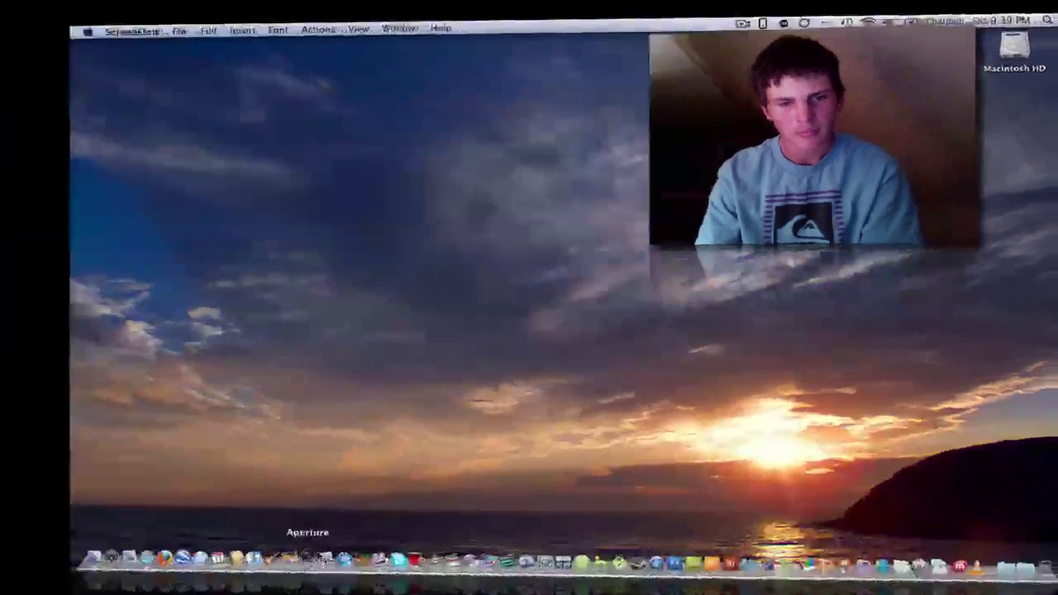
Launch Aperture and dismiss the Welcome to Aperture window.
{"action": "left_click", "coordinate": [307, 559]}
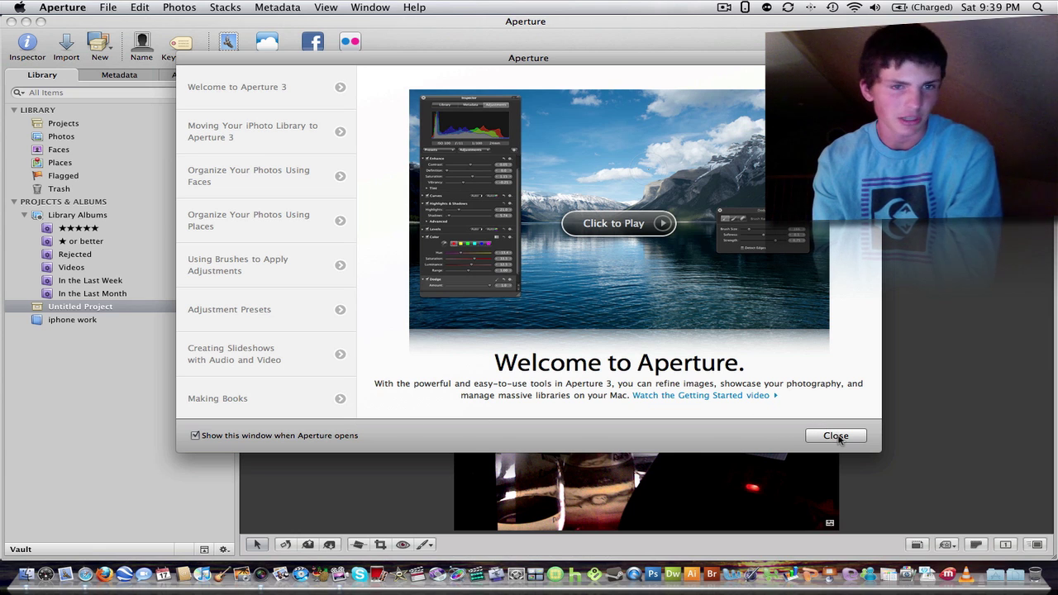
{"action": "left_click", "coordinate": [836, 436]}
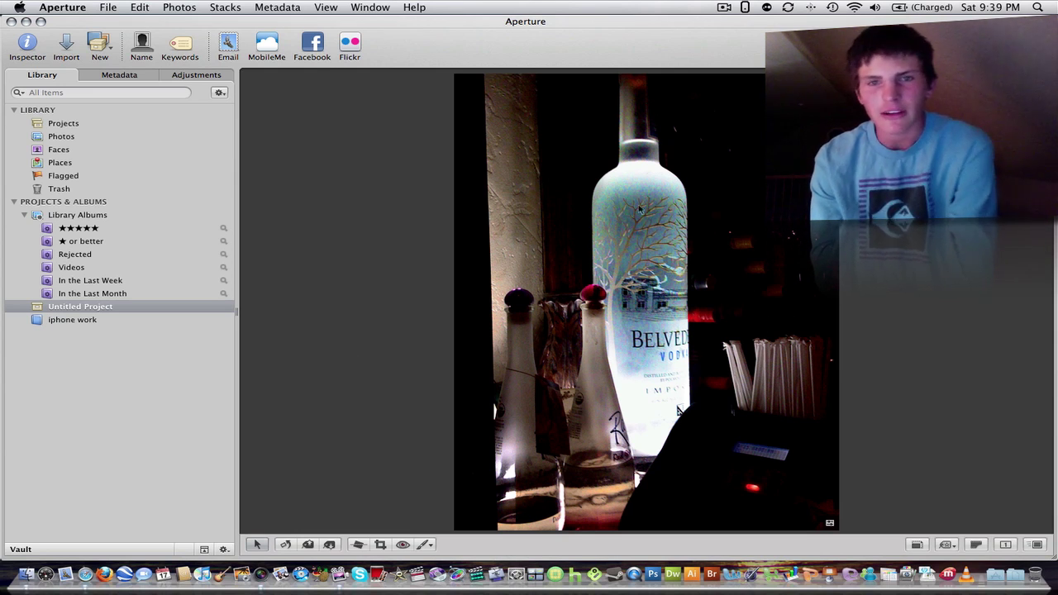
Browse all library photos with the thumbnail filmstrip shown below the viewer.
{"action": "left_click", "coordinate": [114, 323]}
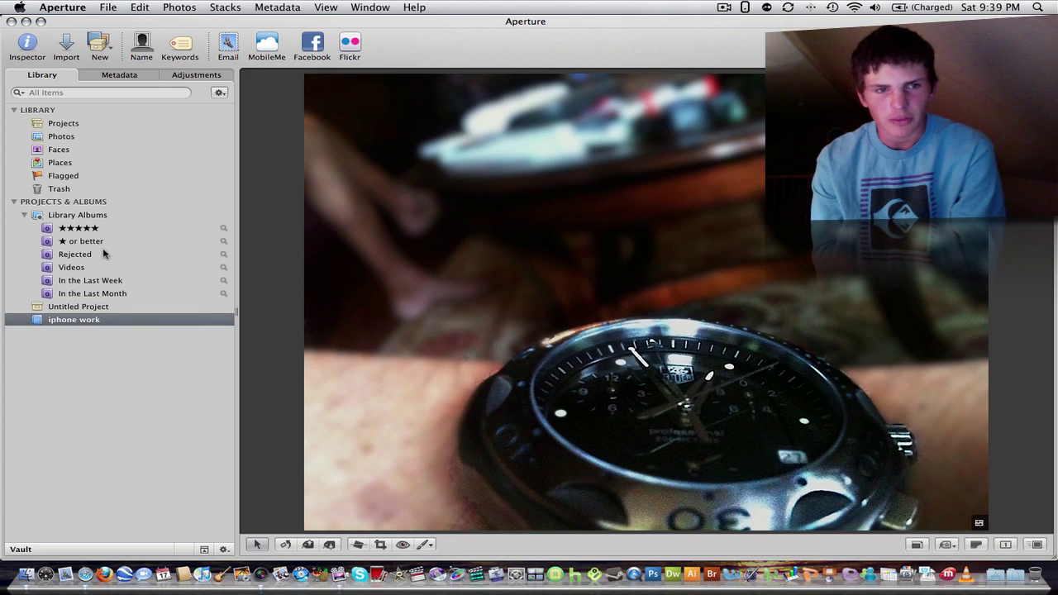
{"action": "left_click", "coordinate": [106, 218]}
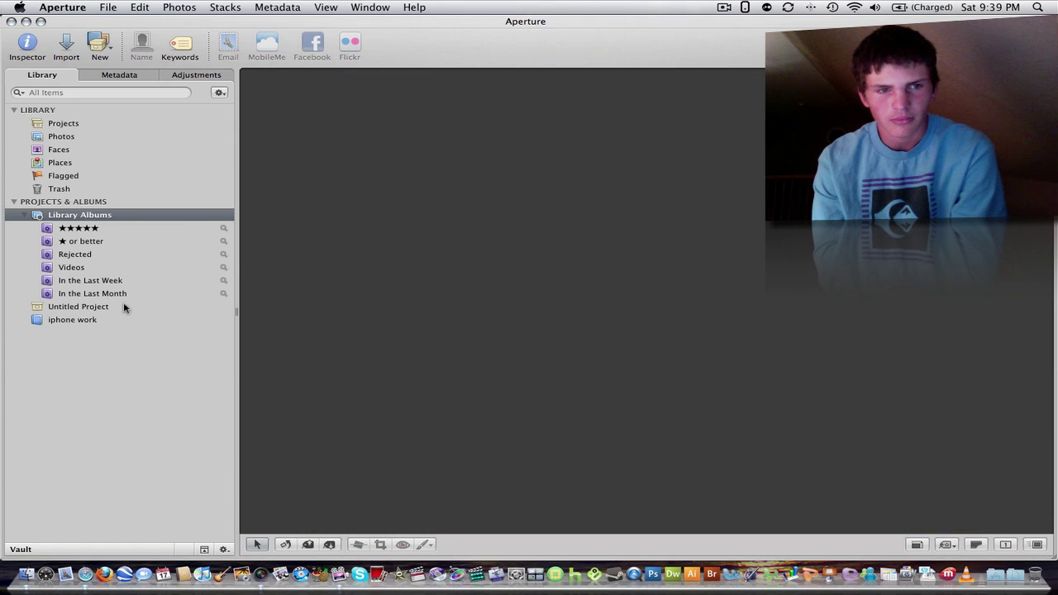
{"action": "left_click", "coordinate": [59, 137]}
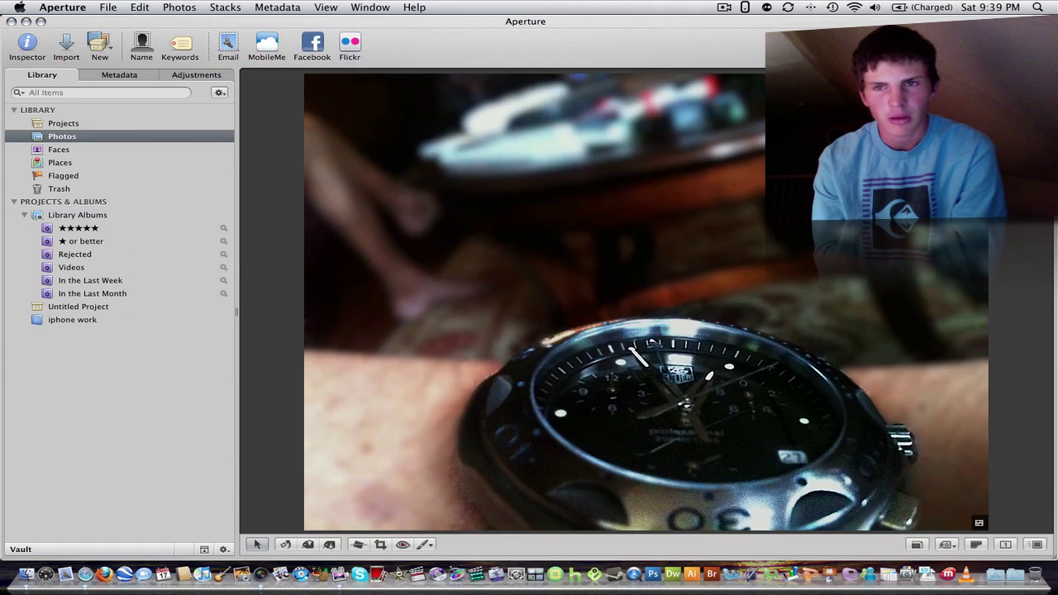
{"action": "key", "text": "v"}
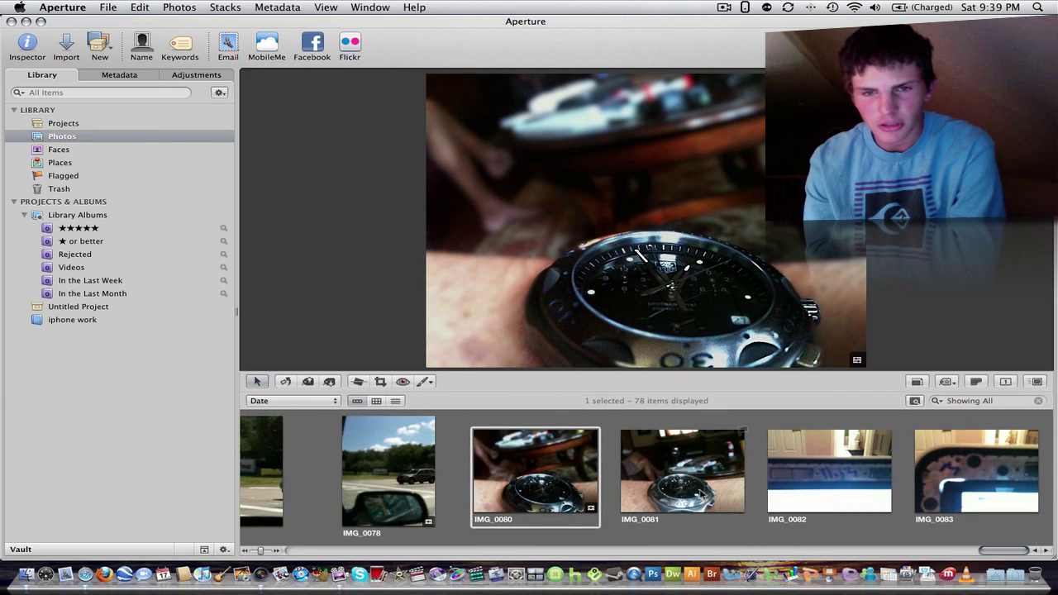
Compare watch photos IMG_0080 and IMG_0081, then display the car side-mirror shot IMG_0078.
{"action": "left_click", "coordinate": [698, 493]}
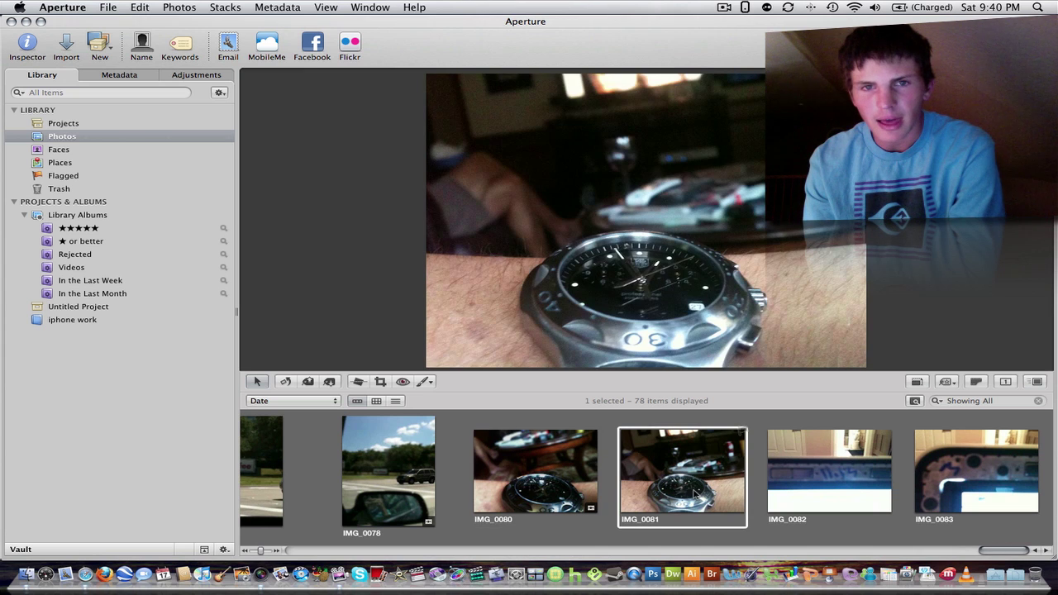
{"action": "left_click", "coordinate": [584, 493]}
{"action": "left_click", "coordinate": [659, 491]}
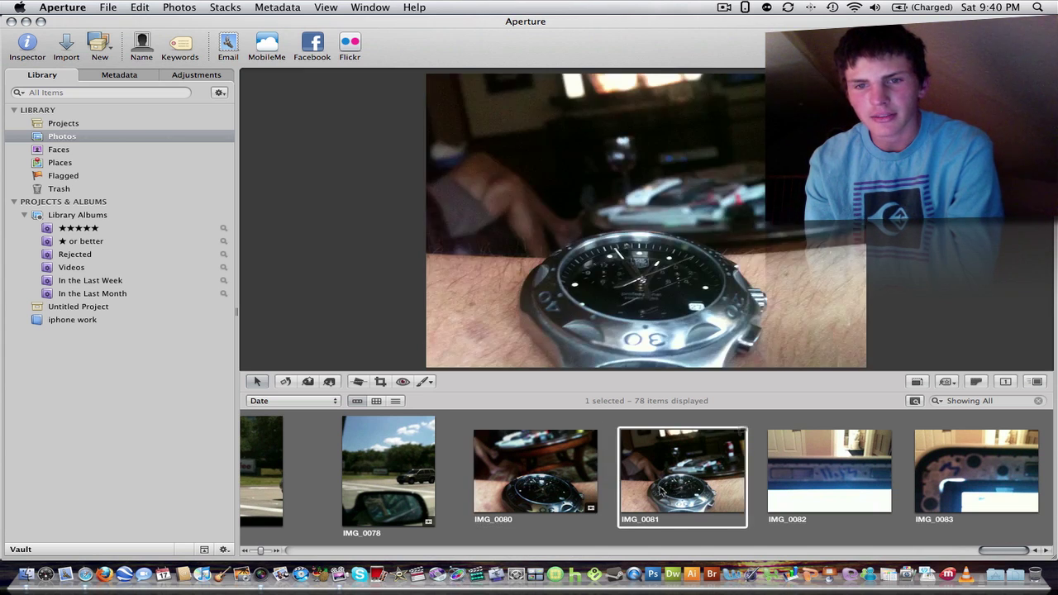
{"action": "left_click", "coordinate": [592, 494]}
{"action": "left_click", "coordinate": [649, 492]}
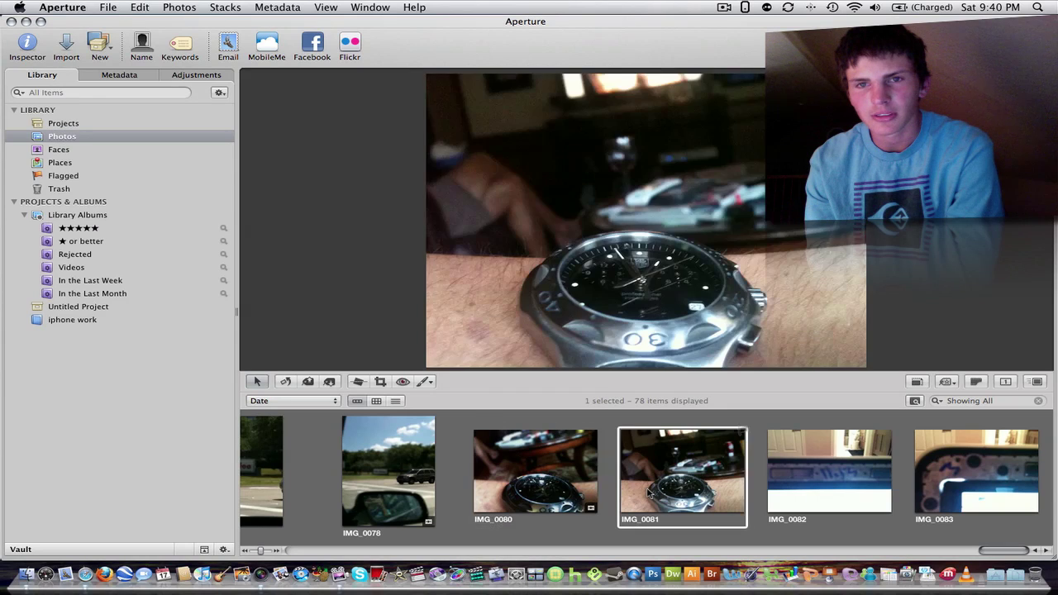
{"action": "left_click", "coordinate": [570, 498]}
{"action": "left_click", "coordinate": [653, 498]}
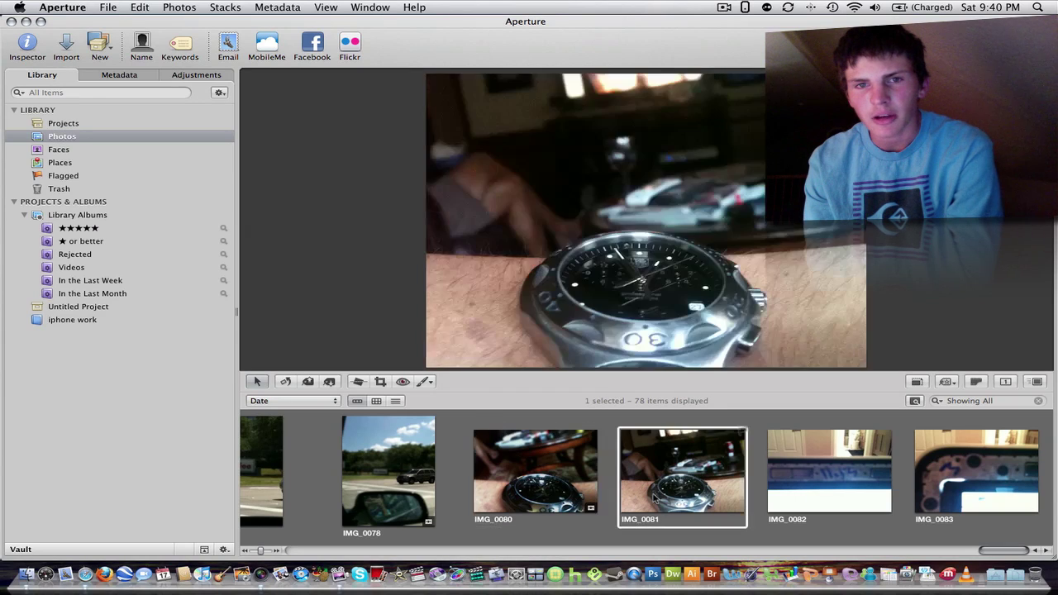
{"action": "left_click", "coordinate": [591, 504]}
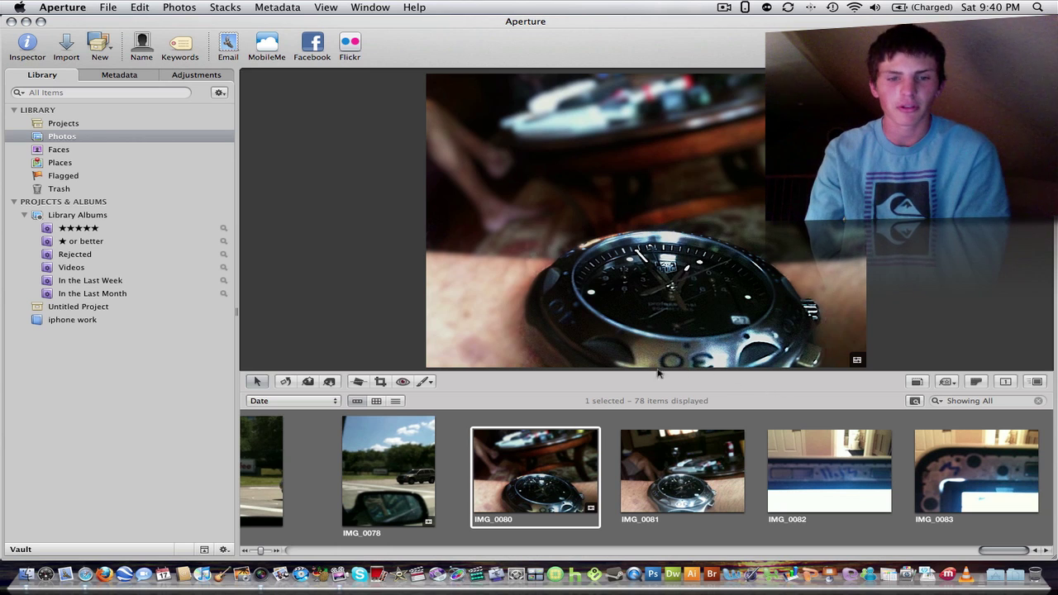
{"action": "left_click", "coordinate": [411, 464]}
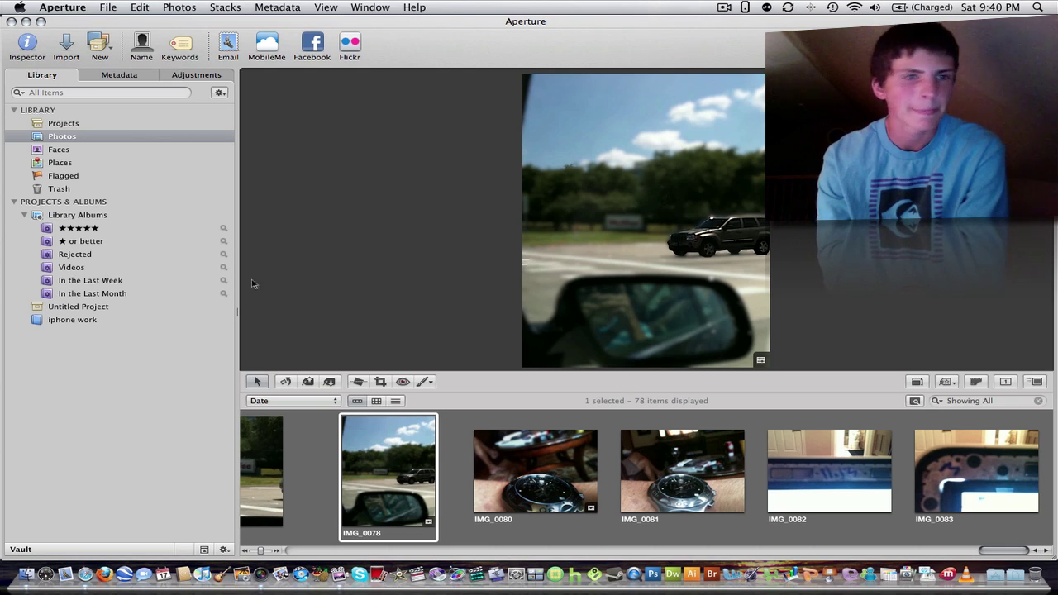
Scroll back to the dog photo IMG_0043 and show it alone with thumbnails hidden.
{"action": "left_click", "coordinate": [50, 124]}
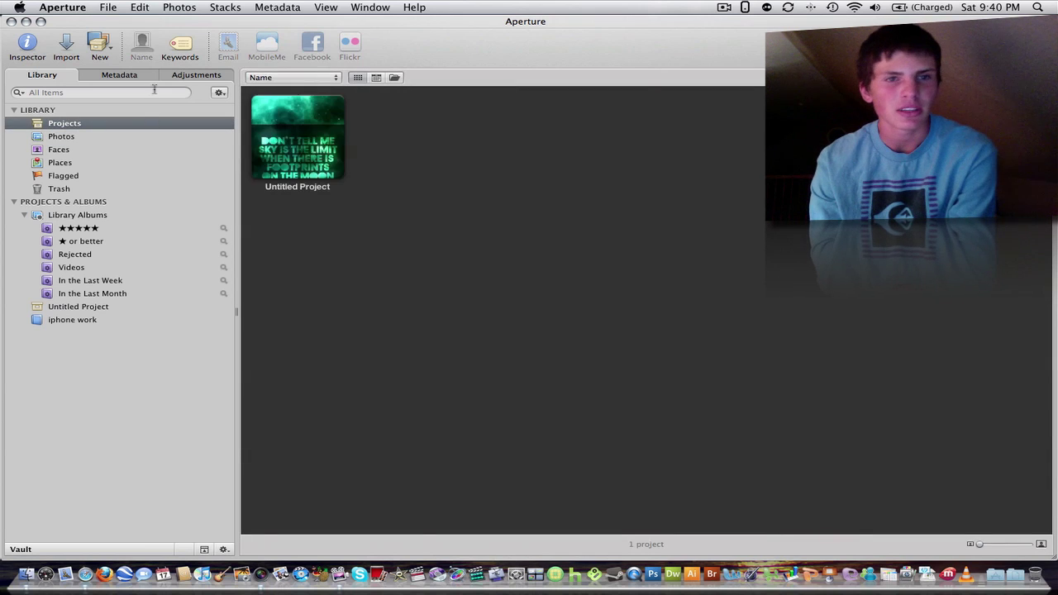
{"action": "left_click", "coordinate": [61, 137]}
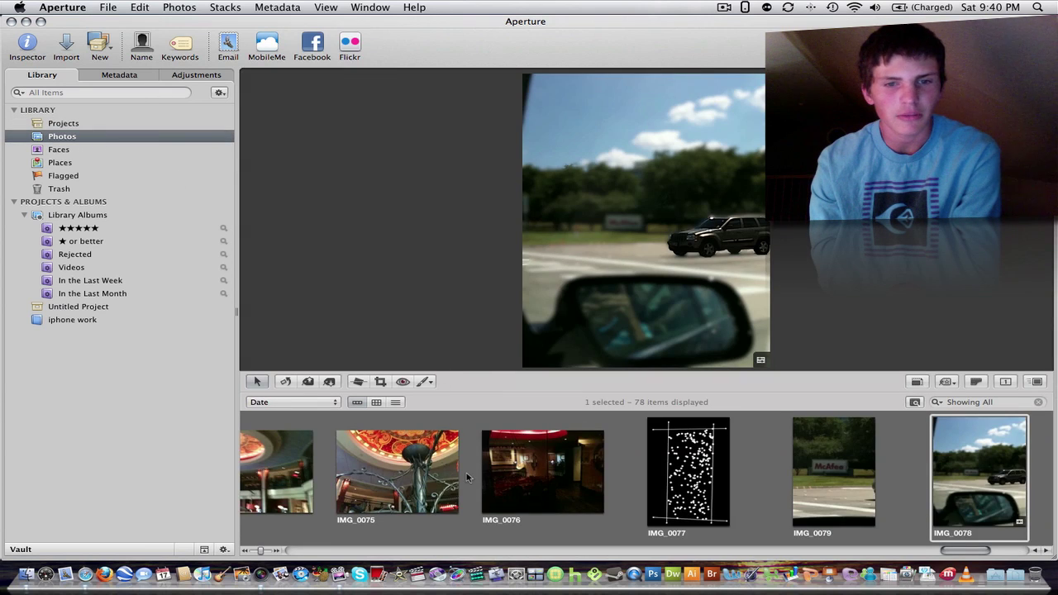
{"action": "scroll", "coordinate": [465, 479], "scroll_direction": "up", "scroll_amount": 5}
{"action": "scroll", "coordinate": [465, 479], "scroll_direction": "up", "scroll_amount": 5}
{"action": "scroll", "coordinate": [465, 479], "scroll_direction": "up", "scroll_amount": 5}
{"action": "scroll", "coordinate": [465, 479], "scroll_direction": "up", "scroll_amount": 5}
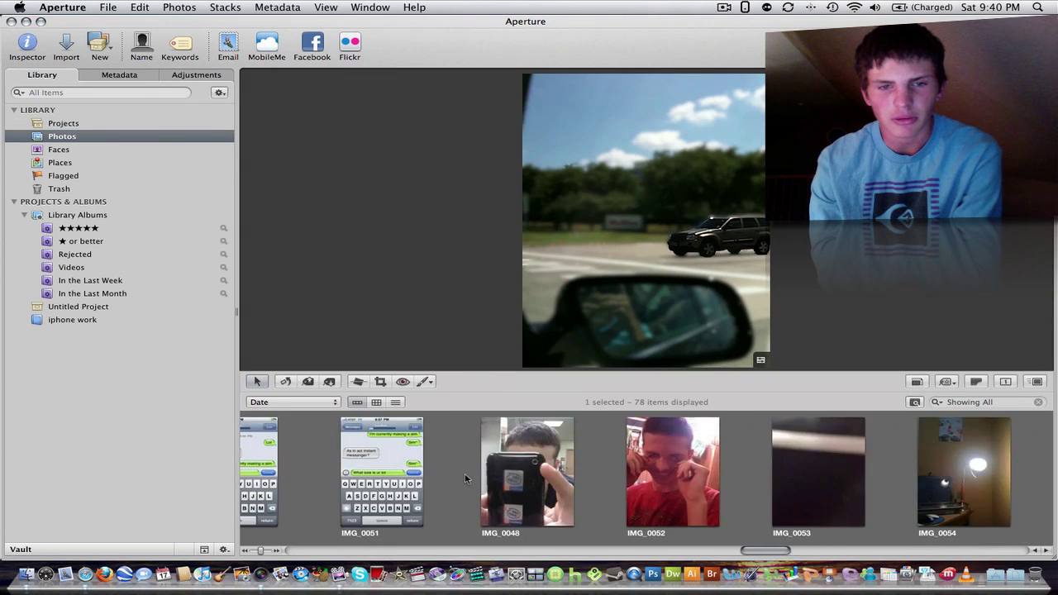
{"action": "scroll", "coordinate": [465, 478], "scroll_direction": "up", "scroll_amount": 5}
{"action": "scroll", "coordinate": [466, 478], "scroll_direction": "up", "scroll_amount": 5}
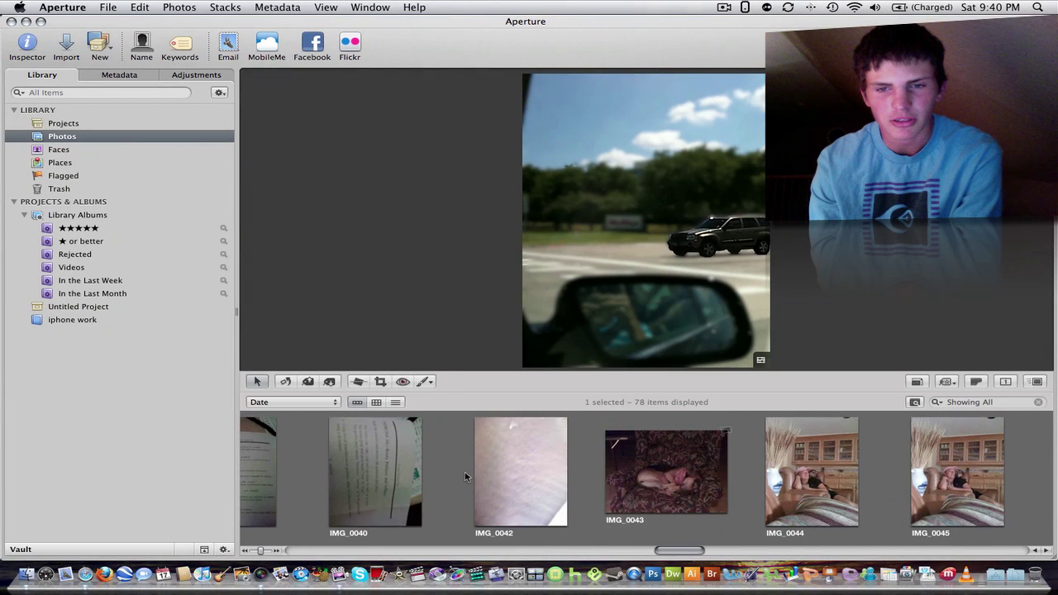
{"action": "scroll", "coordinate": [465, 477], "scroll_direction": "up", "scroll_amount": 2}
{"action": "scroll", "coordinate": [464, 477], "scroll_direction": "down", "scroll_amount": 2}
{"action": "left_click", "coordinate": [650, 500]}
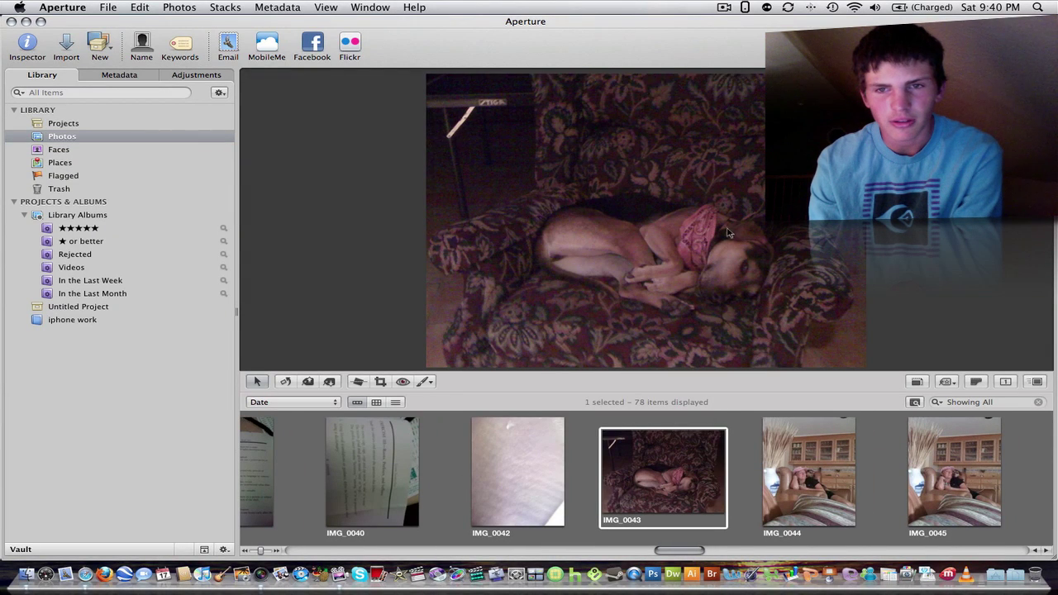
{"action": "key", "text": "v"}
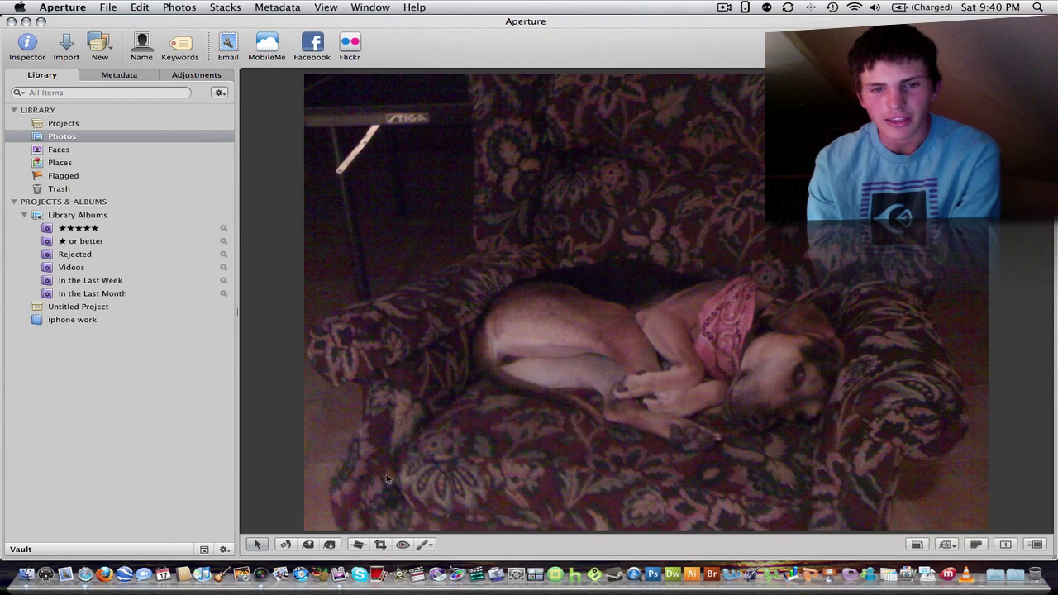
Apply a red-eye correction to the dog's eye in IMG_0043.
{"action": "left_click", "coordinate": [405, 546]}
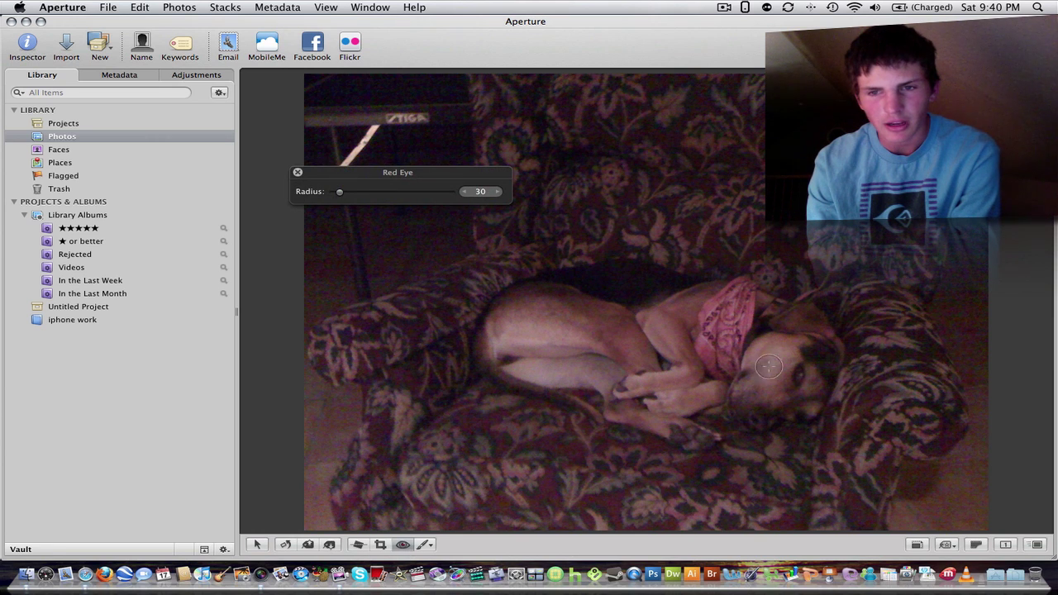
{"action": "left_click", "coordinate": [801, 417]}
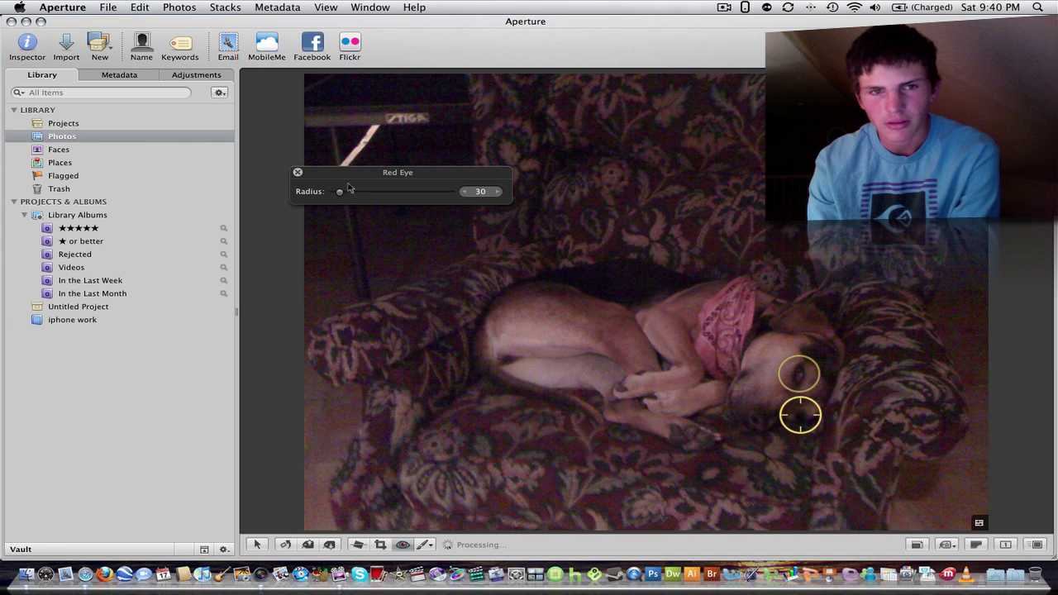
{"action": "left_click", "coordinate": [298, 172]}
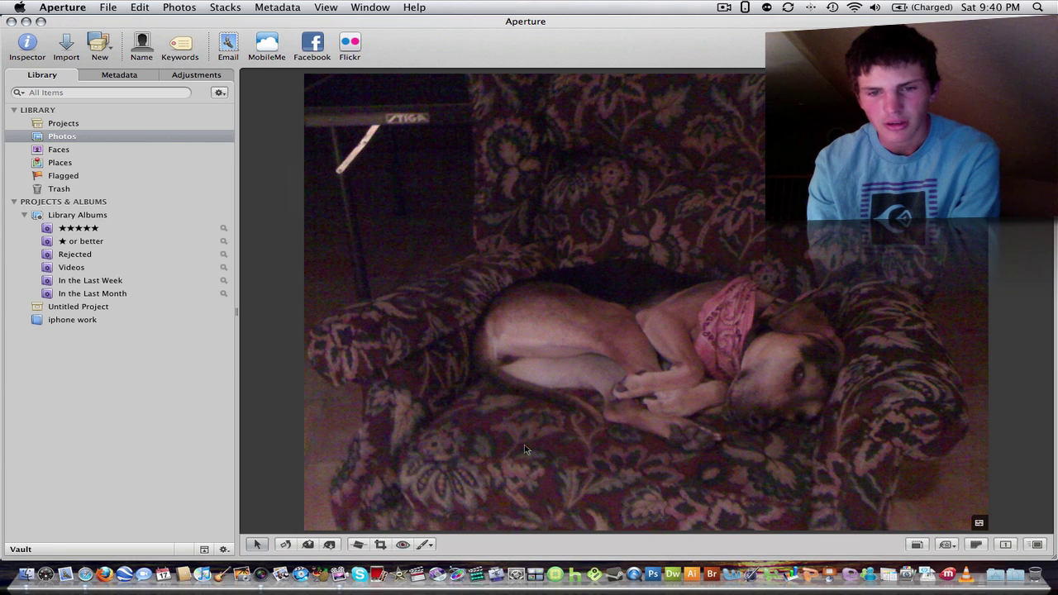
{"action": "left_click", "coordinate": [428, 545]}
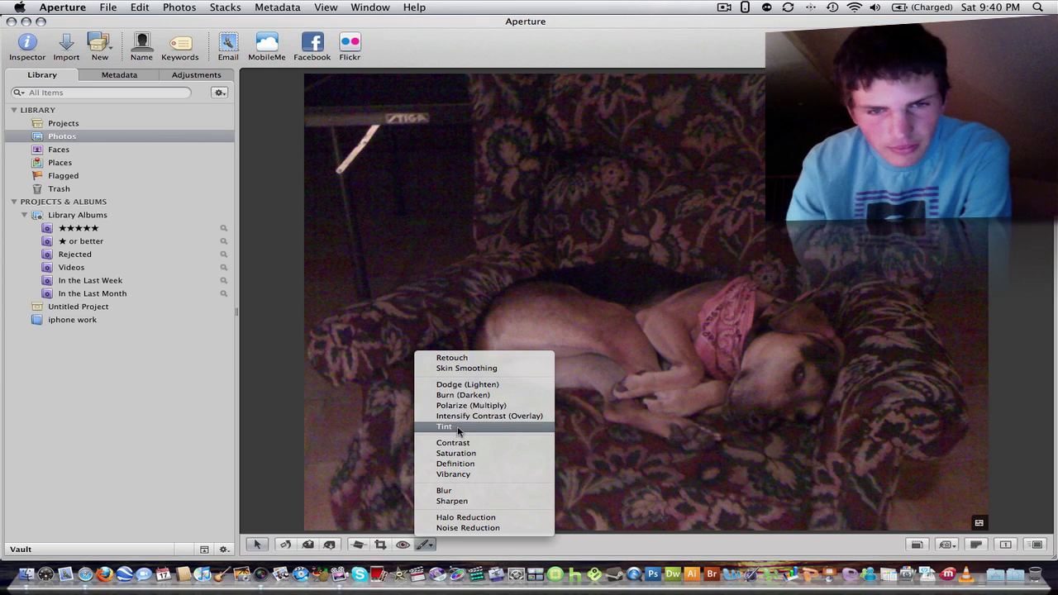
Paint an Intensify Contrast brush adjustment at 0.75 over the dog's body, discarding Sharpen.
{"action": "left_click", "coordinate": [453, 501]}
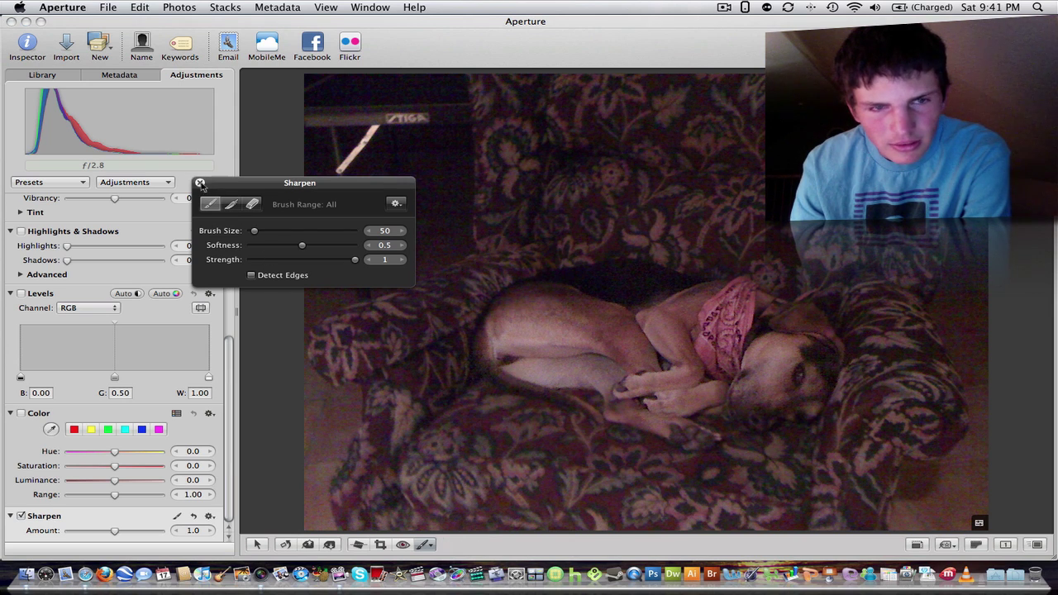
{"action": "left_click", "coordinate": [200, 184]}
{"action": "left_click", "coordinate": [426, 544]}
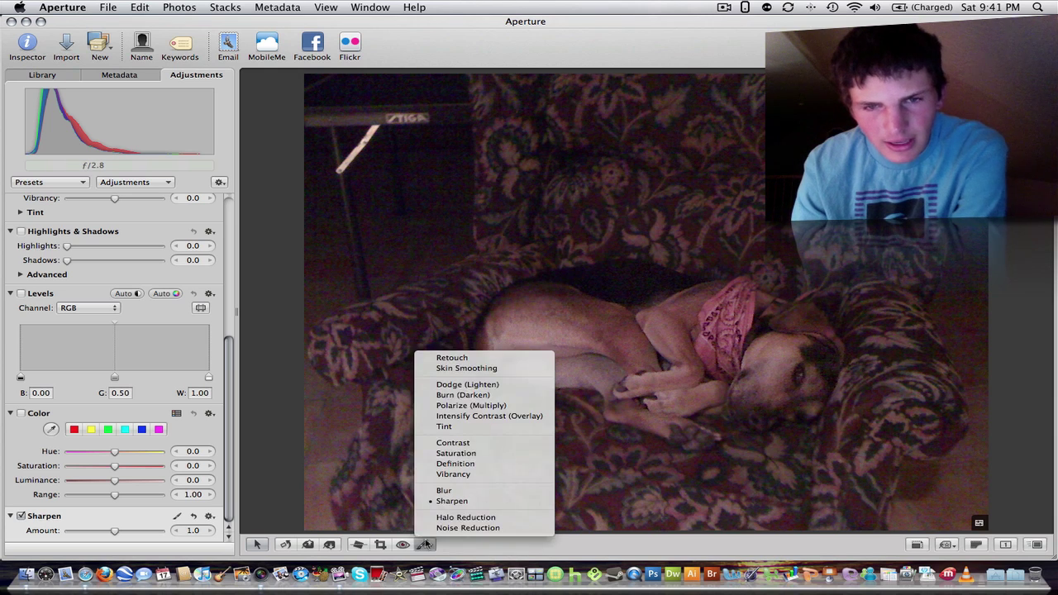
{"action": "left_click", "coordinate": [507, 418]}
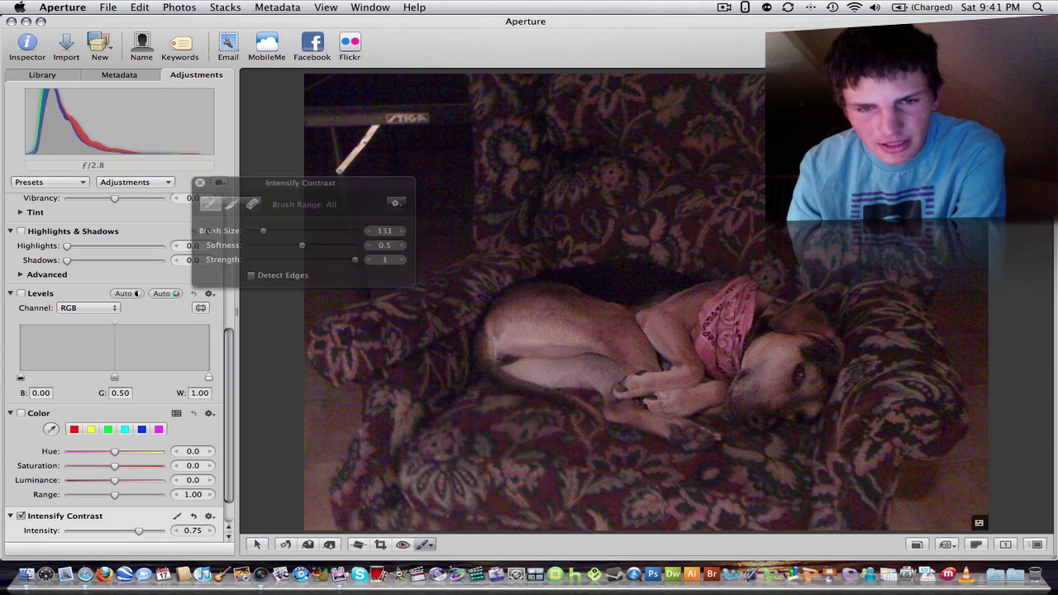
{"action": "mouse_move", "coordinate": [565, 350]}
{"action": "left_mouse_down"}
{"action": "mouse_move", "coordinate": [507, 336]}
{"action": "mouse_move", "coordinate": [546, 332]}
{"action": "mouse_move", "coordinate": [650, 389]}
{"action": "mouse_move", "coordinate": [788, 369]}
{"action": "mouse_move", "coordinate": [779, 342]}
{"action": "mouse_move", "coordinate": [755, 354]}
{"action": "mouse_move", "coordinate": [637, 319]}
{"action": "mouse_move", "coordinate": [721, 327]}
{"action": "mouse_move", "coordinate": [754, 376]}
{"action": "mouse_move", "coordinate": [633, 283]}
{"action": "mouse_move", "coordinate": [560, 283]}
{"action": "mouse_move", "coordinate": [560, 333]}
{"action": "mouse_move", "coordinate": [720, 418]}
{"action": "mouse_move", "coordinate": [761, 377]}
{"action": "mouse_move", "coordinate": [576, 361]}
{"action": "left_mouse_up"}
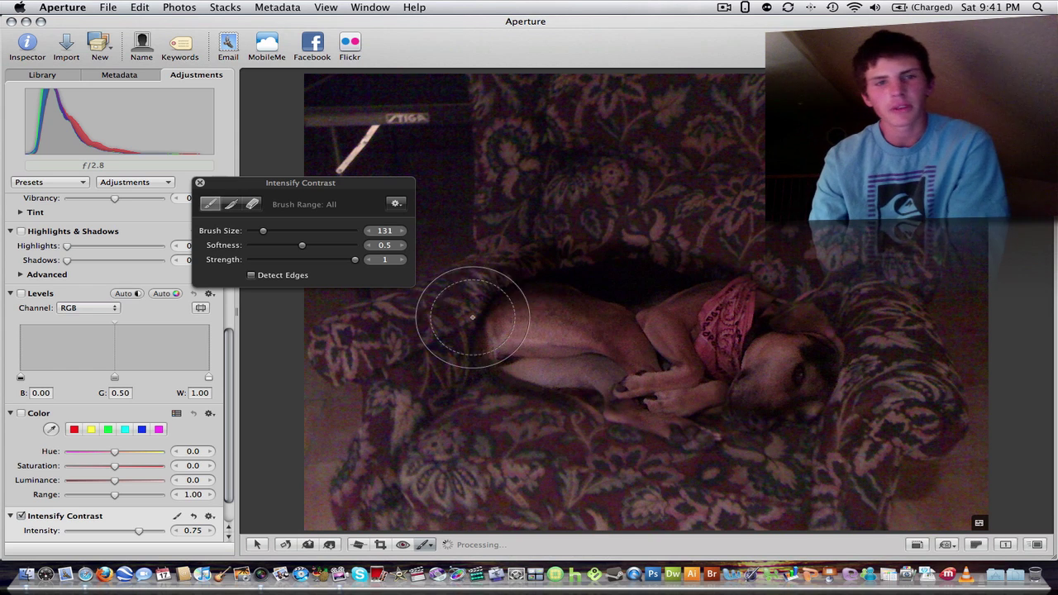
{"action": "left_click", "coordinate": [199, 183]}
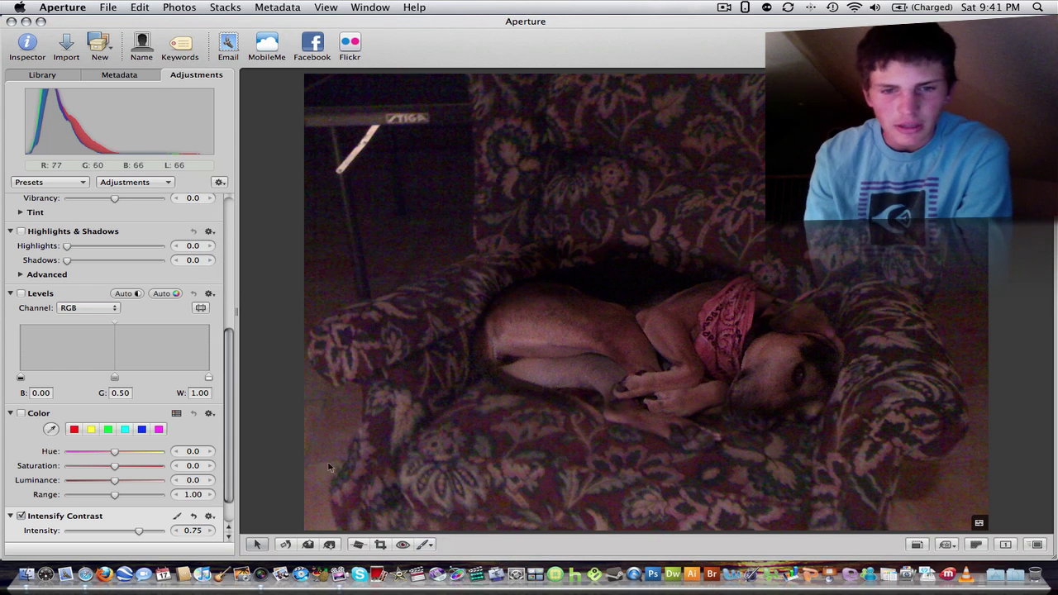
{"action": "left_click", "coordinate": [427, 545]}
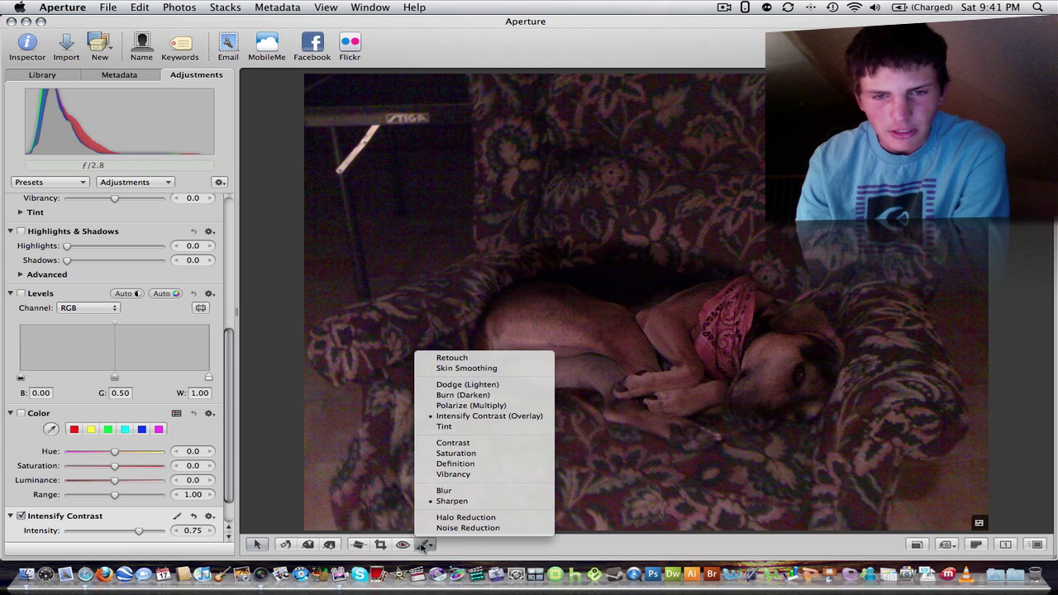
Add a Saturation brush at amount 1.5 with brush size 159, moving its HUD aside.
{"action": "left_click", "coordinate": [495, 460]}
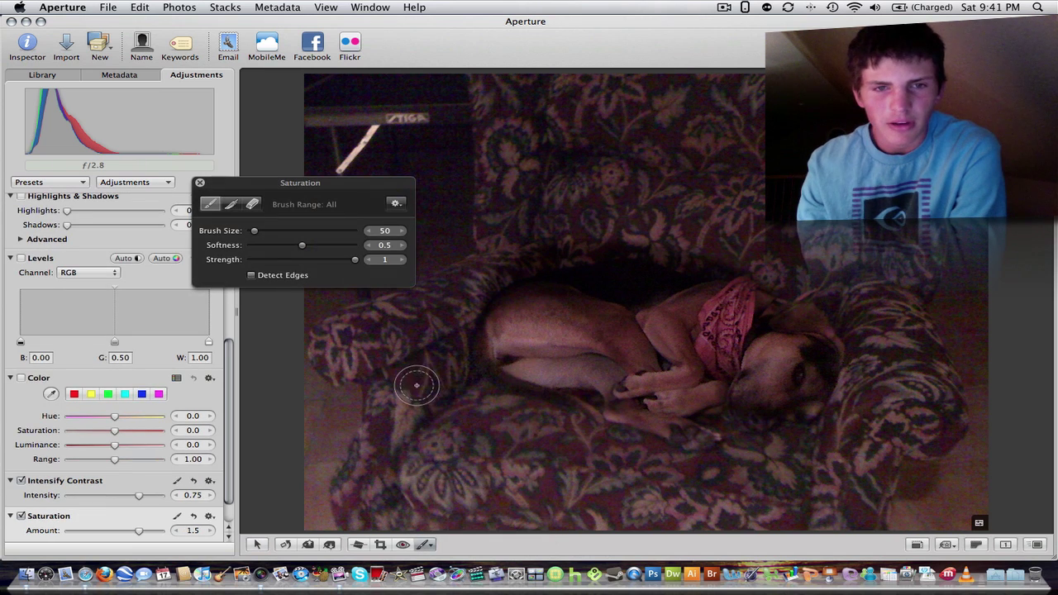
{"action": "left_click_drag", "start_coordinate": [256, 231], "coordinate": [266, 232]}
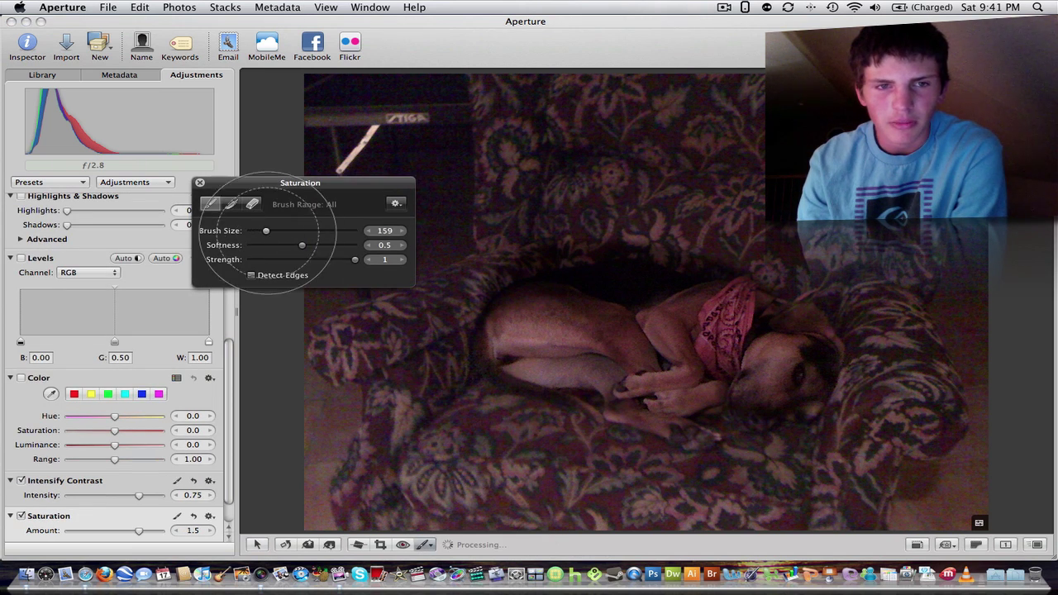
{"action": "left_click_drag", "start_coordinate": [306, 185], "coordinate": [176, 182]}
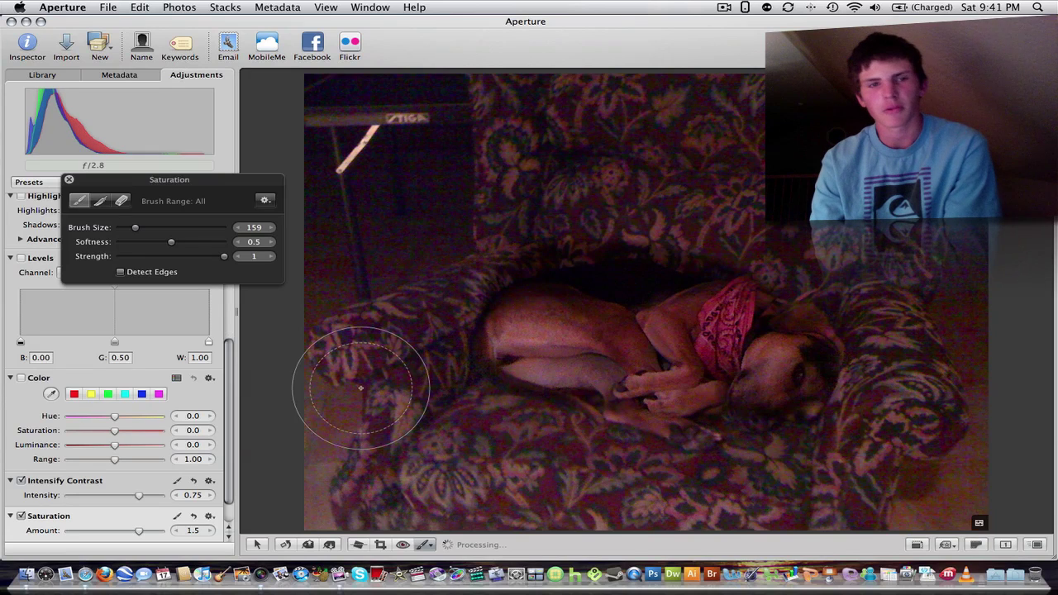
Paint a Blur adjustment at amount 5.0, brush size 297, over the armchair around the dog.
{"action": "left_click", "coordinate": [428, 544]}
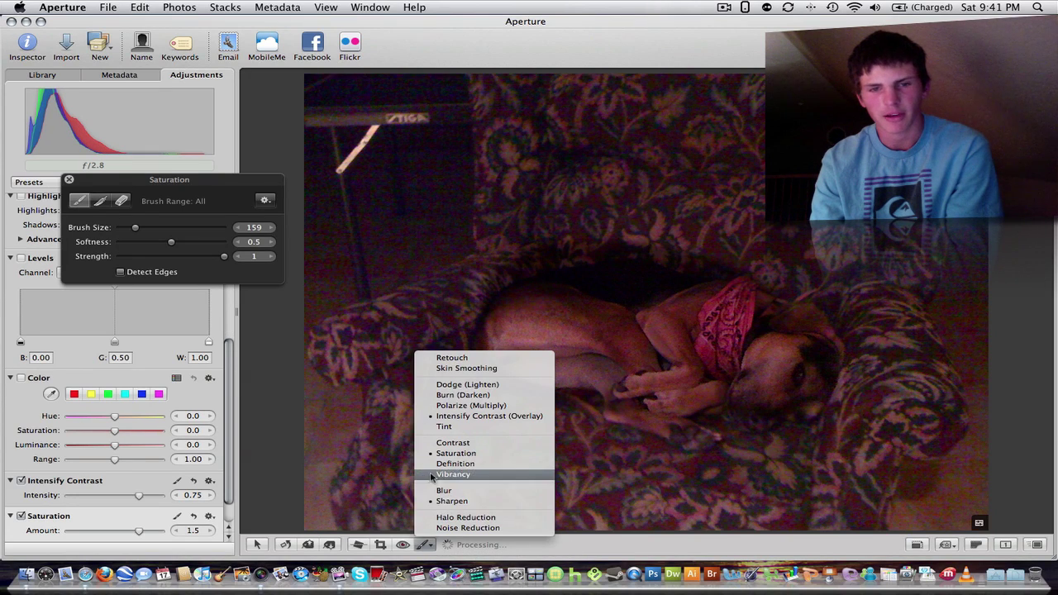
{"action": "left_click", "coordinate": [454, 492]}
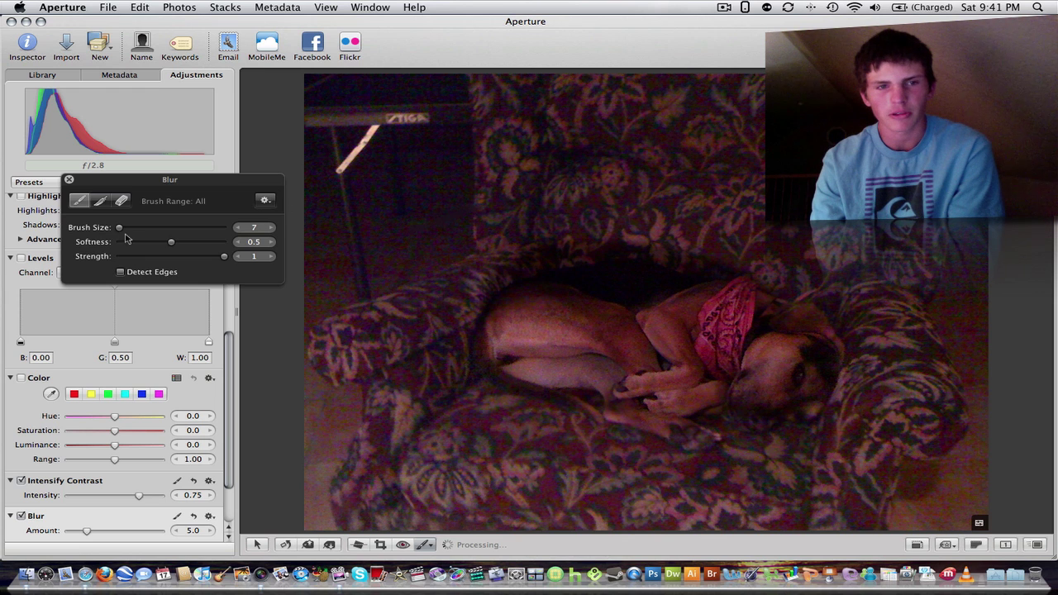
{"action": "left_click", "coordinate": [150, 227]}
{"action": "mouse_move", "coordinate": [628, 206]}
{"action": "left_mouse_down"}
{"action": "mouse_move", "coordinate": [377, 177]}
{"action": "mouse_move", "coordinate": [335, 145]}
{"action": "left_mouse_up"}
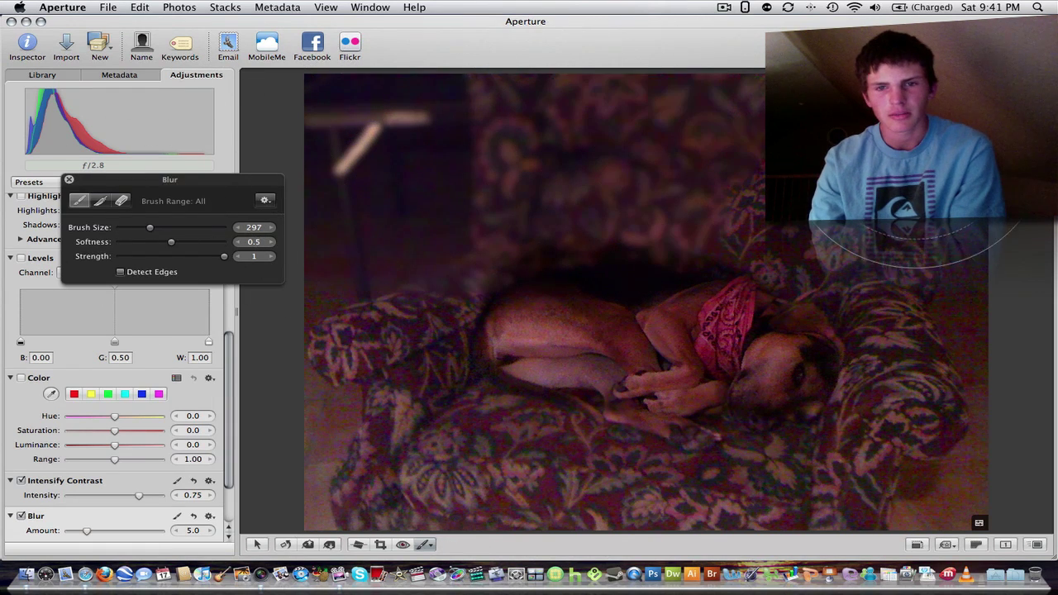
{"action": "mouse_move", "coordinate": [986, 354]}
{"action": "left_mouse_down"}
{"action": "mouse_move", "coordinate": [945, 260]}
{"action": "mouse_move", "coordinate": [933, 517]}
{"action": "mouse_move", "coordinate": [259, 517]}
{"action": "mouse_move", "coordinate": [377, 475]}
{"action": "mouse_move", "coordinate": [311, 331]}
{"action": "mouse_move", "coordinate": [419, 234]}
{"action": "mouse_move", "coordinate": [898, 354]}
{"action": "mouse_move", "coordinate": [746, 241]}
{"action": "left_mouse_up"}
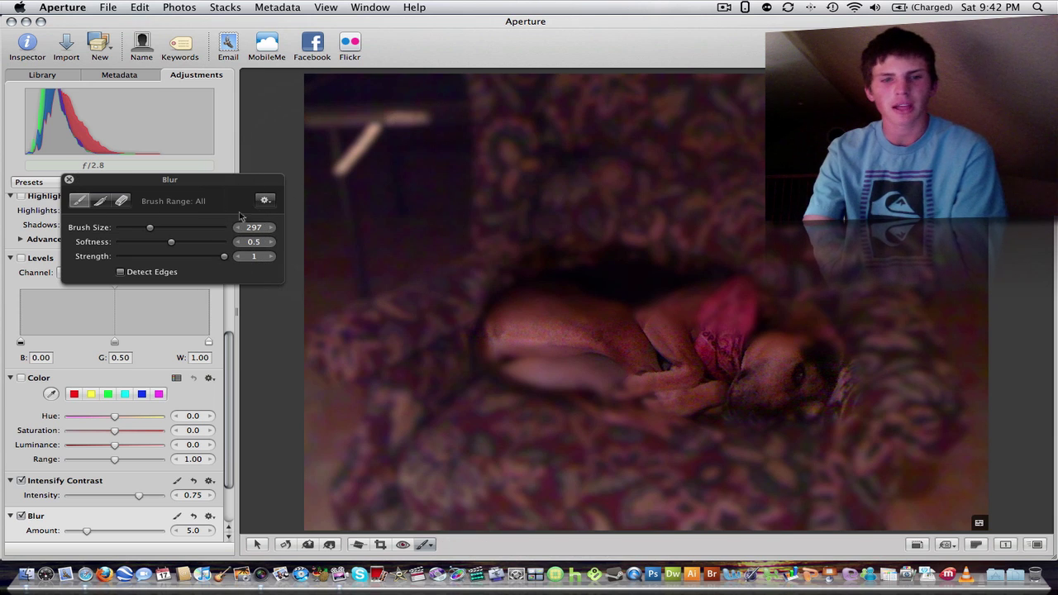
Toggle the Keywords HUD open and closed, then hide the Inspector pane.
{"action": "left_click", "coordinate": [180, 46]}
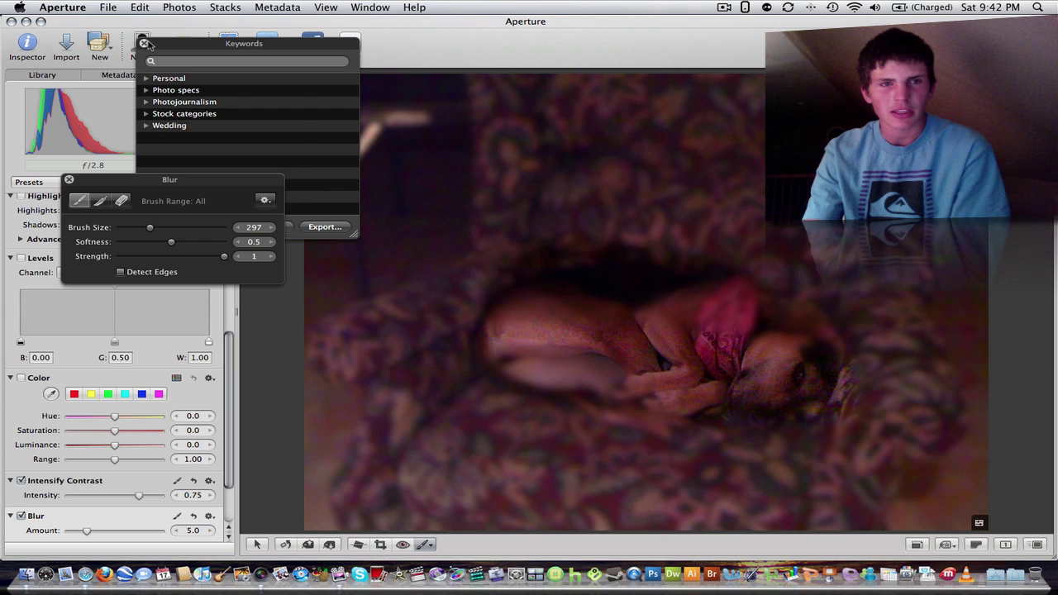
{"action": "left_click", "coordinate": [144, 43]}
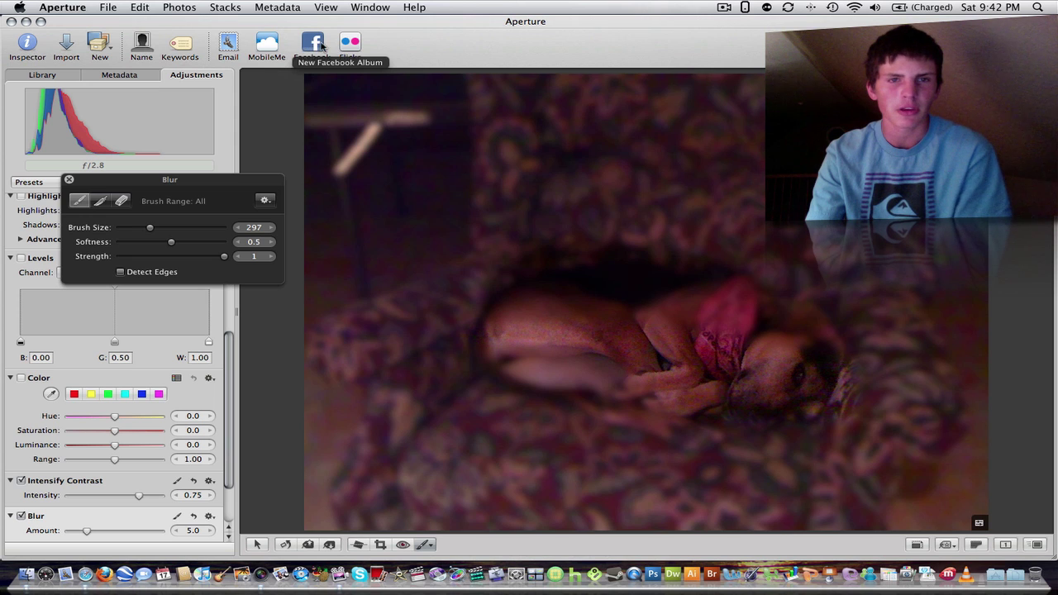
{"action": "left_click", "coordinate": [23, 56]}
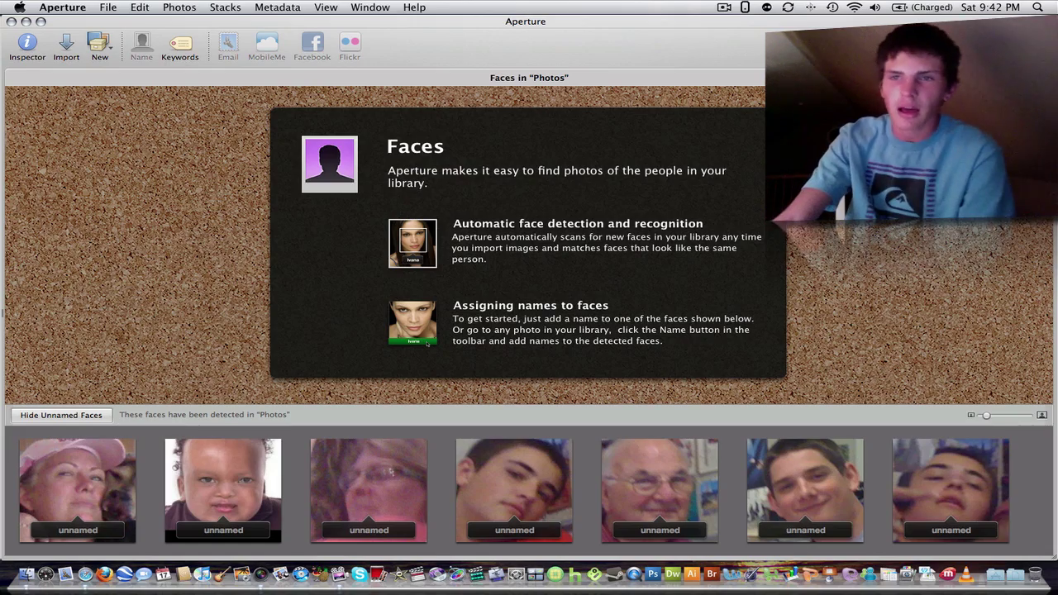
Switch to the Places map view and scroll across the photo pins.
{"action": "key", "text": "super+alt+l"}
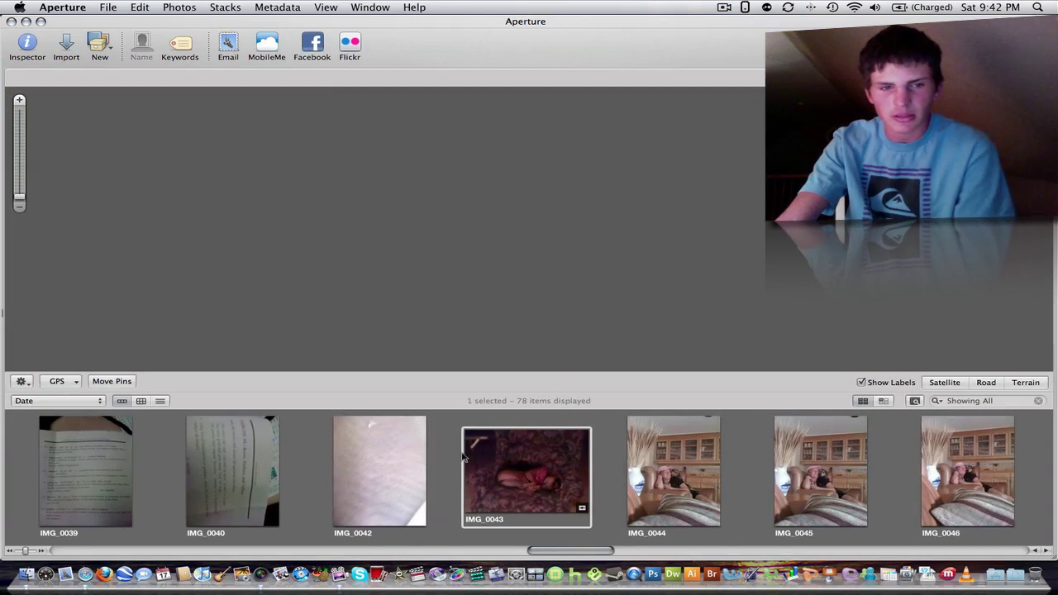
{"action": "scroll", "coordinate": [467, 456], "scroll_direction": "right", "scroll_amount": 2}
{"action": "scroll", "coordinate": [496, 452], "scroll_direction": "right", "scroll_amount": 10}
{"action": "scroll", "coordinate": [529, 448], "scroll_direction": "right", "scroll_amount": 10}
{"action": "scroll", "coordinate": [558, 445], "scroll_direction": "right", "scroll_amount": 10}
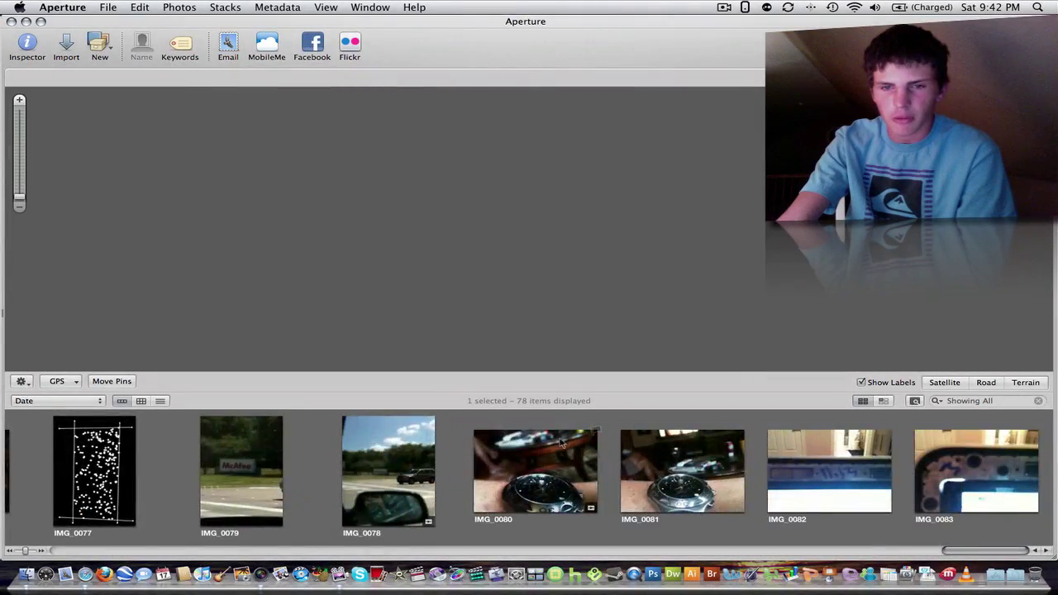
{"action": "scroll", "coordinate": [562, 444], "scroll_direction": "left", "scroll_amount": 10}
{"action": "scroll", "coordinate": [564, 442], "scroll_direction": "left", "scroll_amount": 10}
{"action": "scroll", "coordinate": [566, 440], "scroll_direction": "left", "scroll_amount": 10}
{"action": "scroll", "coordinate": [569, 437], "scroll_direction": "left", "scroll_amount": 10}
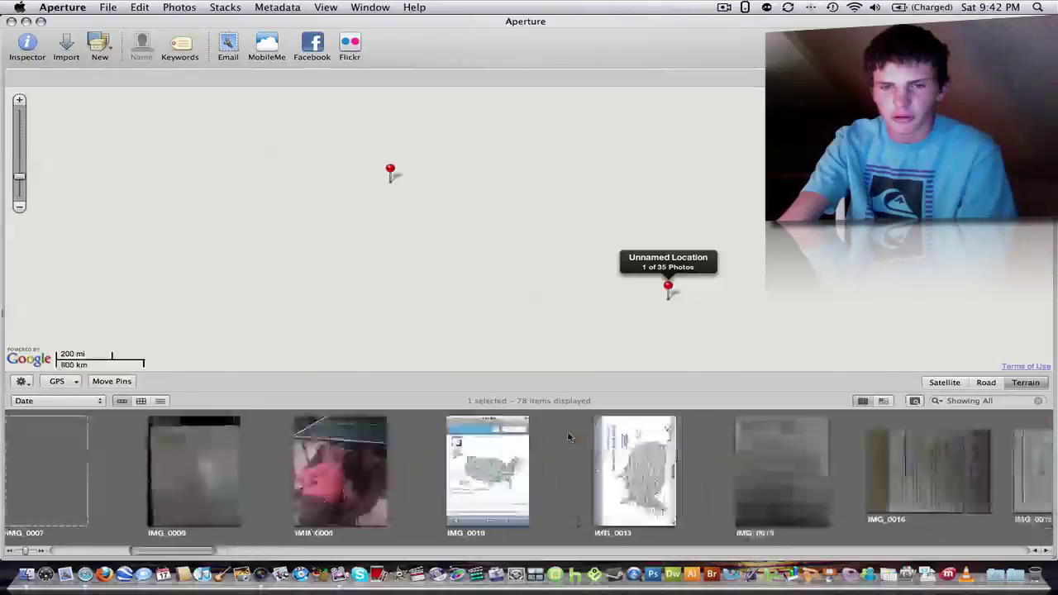
{"action": "scroll", "coordinate": [569, 437], "scroll_direction": "left", "scroll_amount": 3}
{"action": "scroll", "coordinate": [568, 437], "scroll_direction": "left", "scroll_amount": 5}
{"action": "scroll", "coordinate": [568, 438], "scroll_direction": "right", "scroll_amount": 3}
{"action": "scroll", "coordinate": [566, 430], "scroll_direction": "right", "scroll_amount": 10}
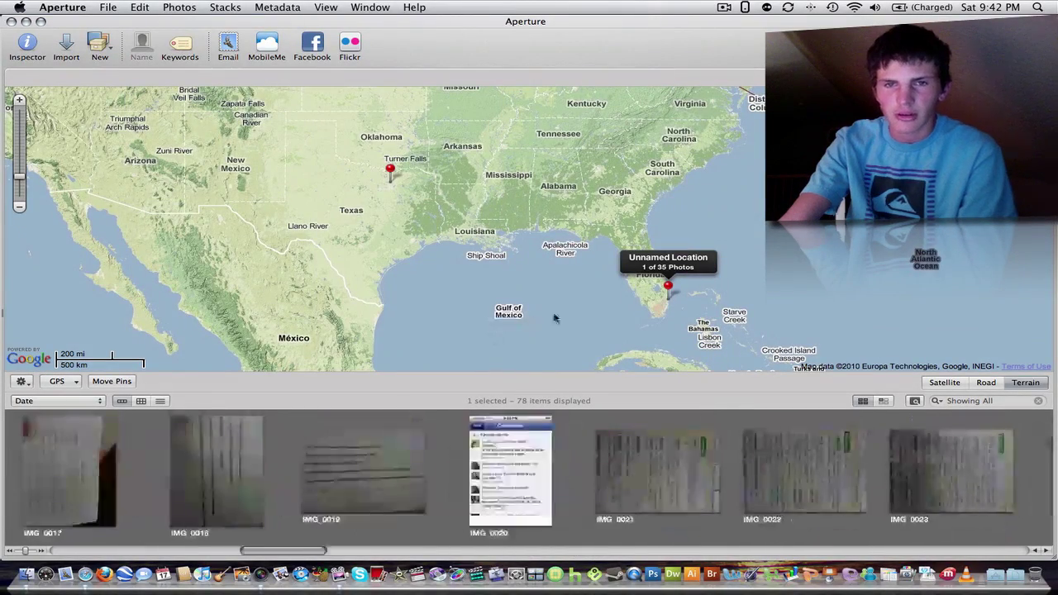
Select the 18 photos at the Turner Falls pin and zoom the map in and out.
{"action": "left_click", "coordinate": [392, 172]}
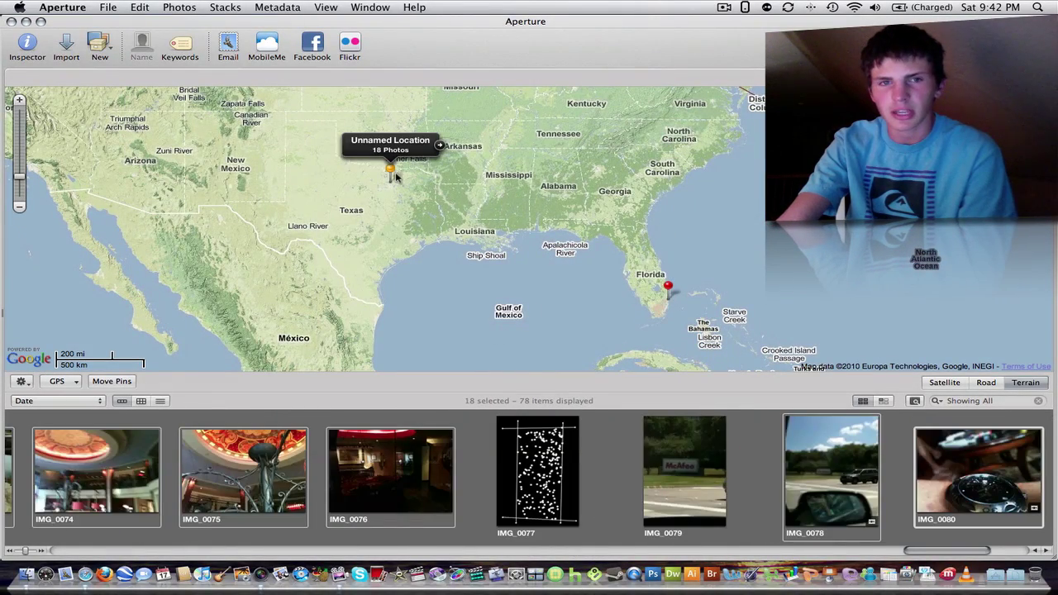
{"action": "scroll", "coordinate": [578, 418], "scroll_direction": "left", "scroll_amount": 10}
{"action": "scroll", "coordinate": [578, 418], "scroll_direction": "left", "scroll_amount": 10}
{"action": "scroll", "coordinate": [578, 417], "scroll_direction": "left", "scroll_amount": 10}
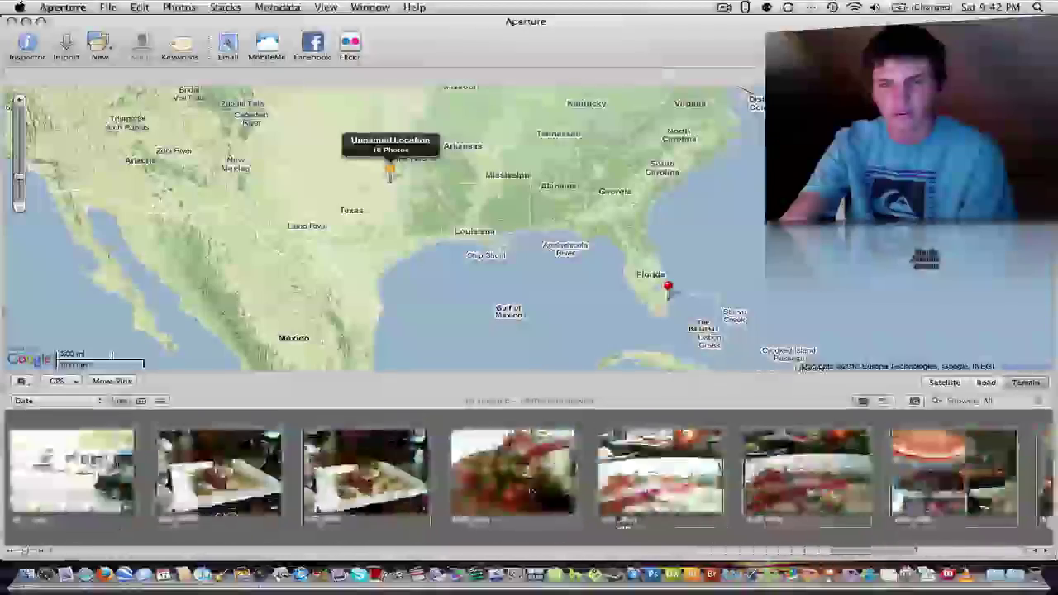
{"action": "scroll", "coordinate": [531, 490], "scroll_direction": "right", "scroll_amount": 10}
{"action": "scroll", "coordinate": [531, 490], "scroll_direction": "left", "scroll_amount": 10}
{"action": "scroll", "coordinate": [531, 490], "scroll_direction": "left", "scroll_amount": 10}
{"action": "scroll", "coordinate": [531, 490], "scroll_direction": "right", "scroll_amount": 10}
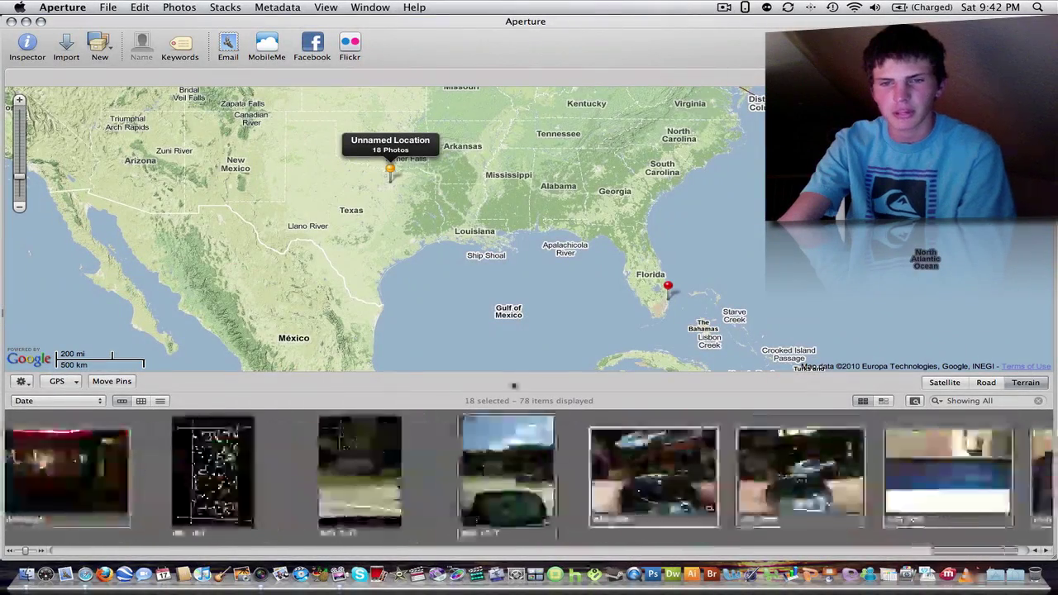
{"action": "scroll", "coordinate": [361, 295], "scroll_direction": "up", "scroll_amount": 3}
{"action": "scroll", "coordinate": [361, 295], "scroll_direction": "down", "scroll_amount": 5}
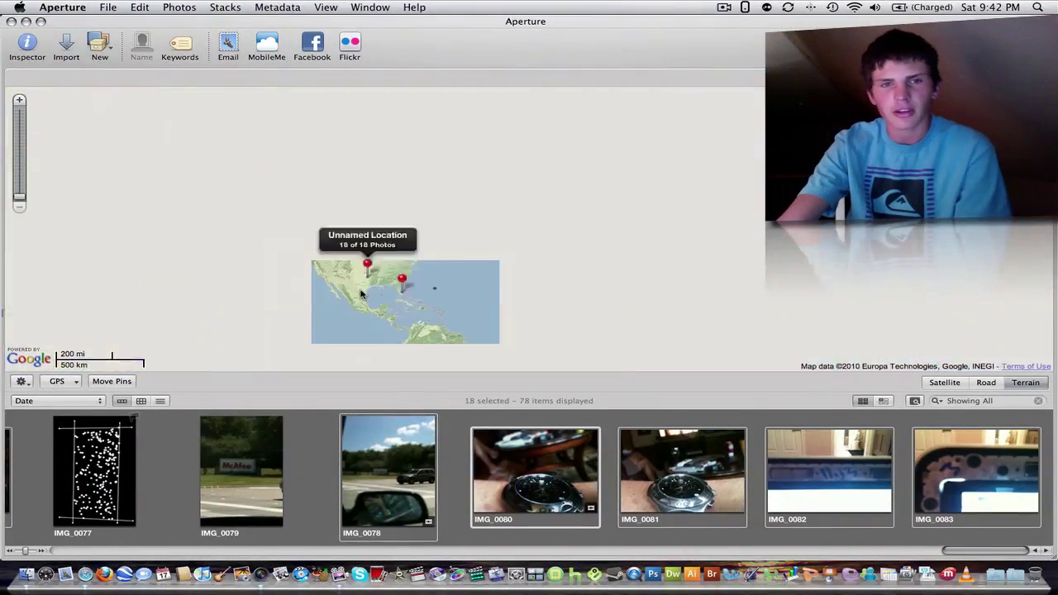
{"action": "scroll", "coordinate": [362, 295], "scroll_direction": "up", "scroll_amount": 2}
{"action": "scroll", "coordinate": [361, 293], "scroll_direction": "up", "scroll_amount": 1}
{"action": "scroll", "coordinate": [361, 294], "scroll_direction": "down", "scroll_amount": 4}
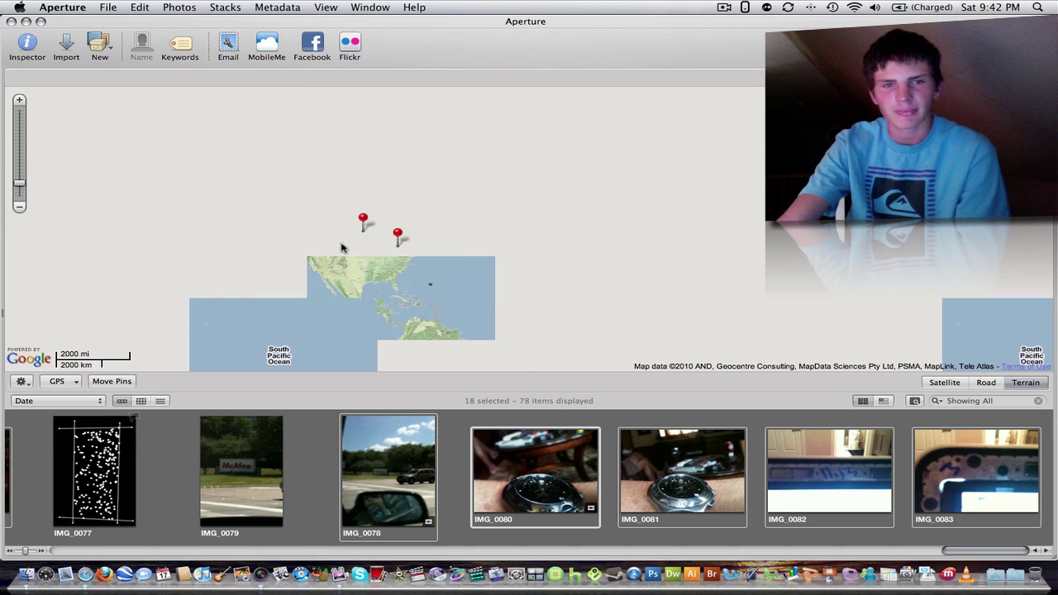
{"action": "scroll", "coordinate": [412, 261], "scroll_direction": "up", "scroll_amount": 1}
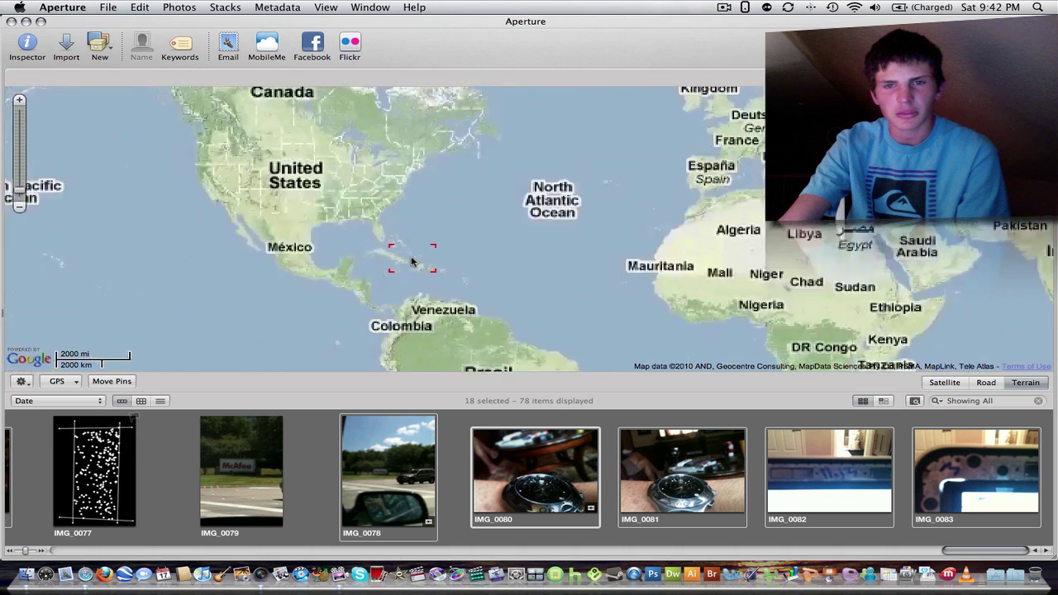
{"action": "scroll", "coordinate": [410, 258], "scroll_direction": "up", "scroll_amount": 4}
{"action": "scroll", "coordinate": [386, 216], "scroll_direction": "up", "scroll_amount": 2}
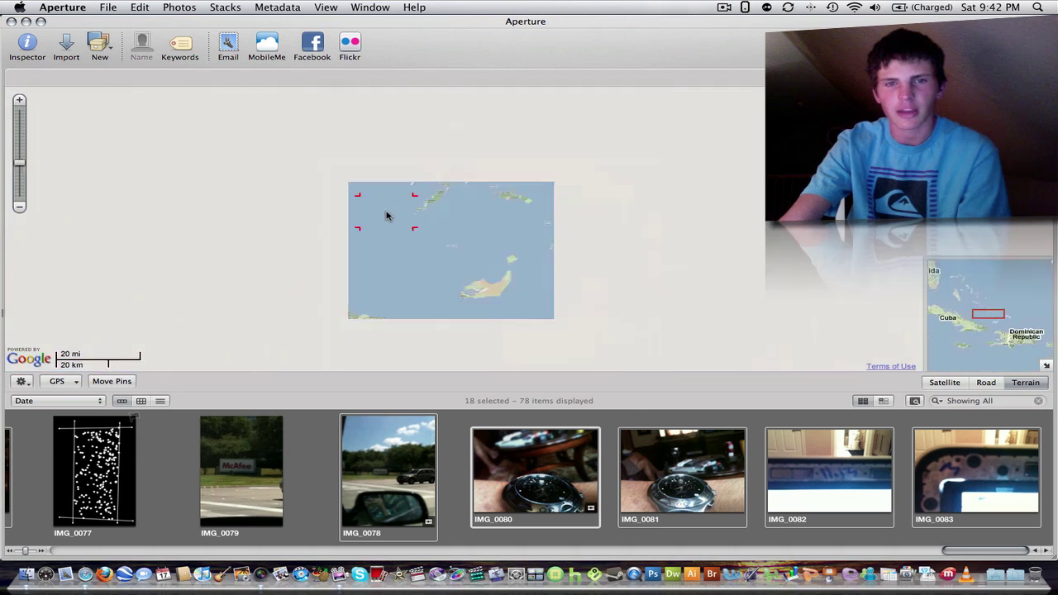
{"action": "scroll", "coordinate": [386, 215], "scroll_direction": "down", "scroll_amount": 6}
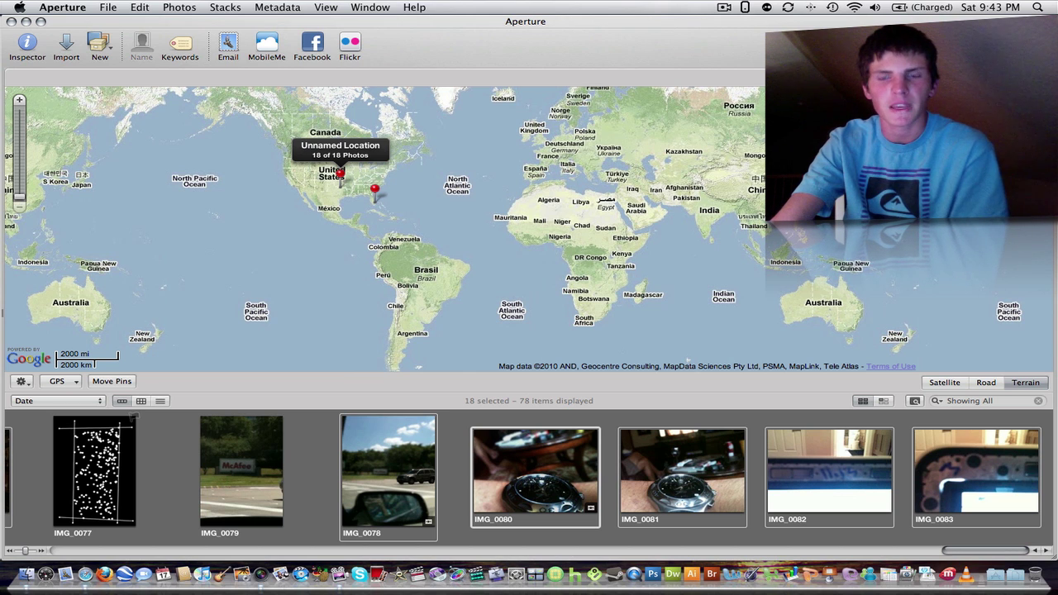
{"action": "left_click", "coordinate": [723, 7]}
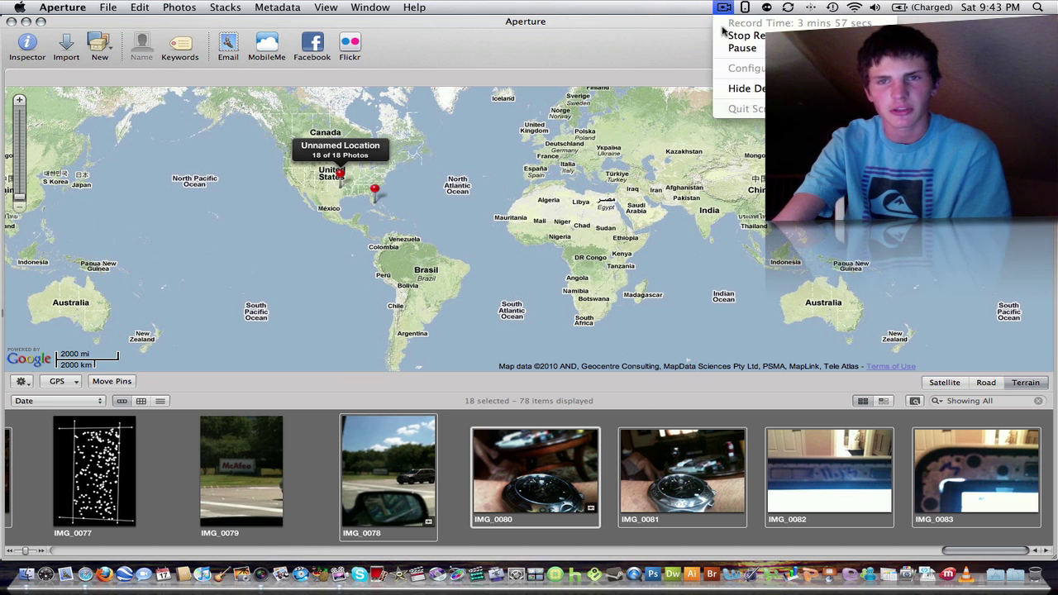